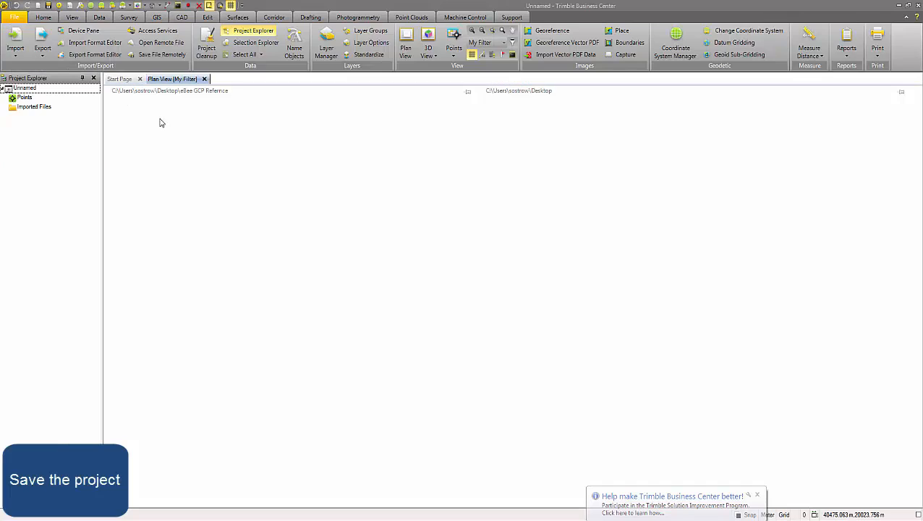
Save the project as eBeeTBCTest in the Unnamed(10) folder
text(e)
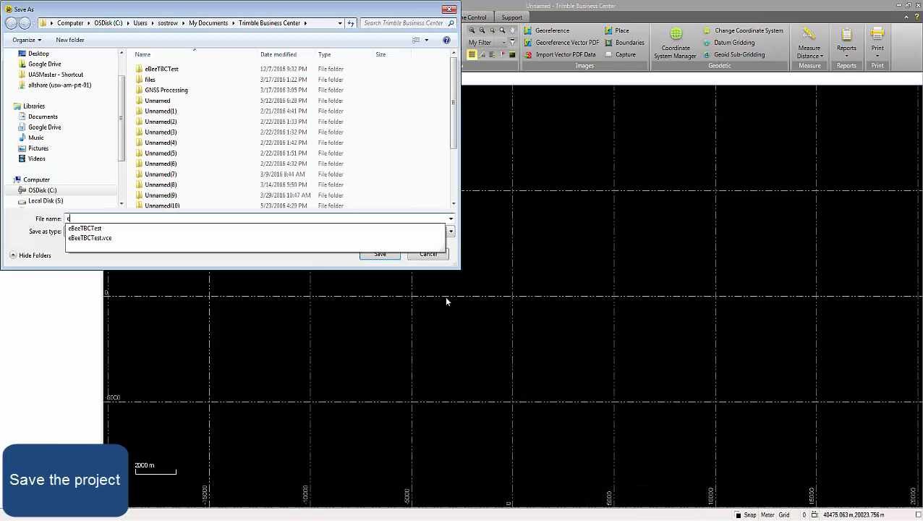
text(BeeTBCTest)
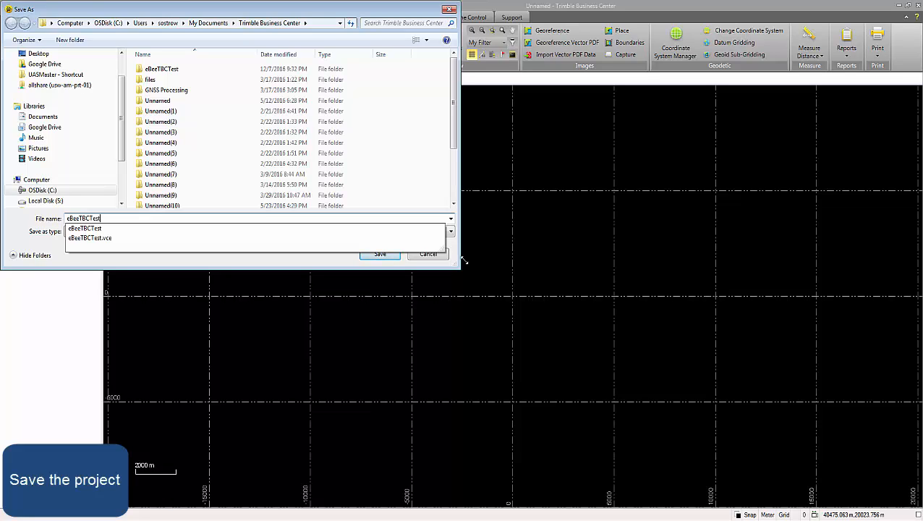
click(354, 204)
click(365, 258)
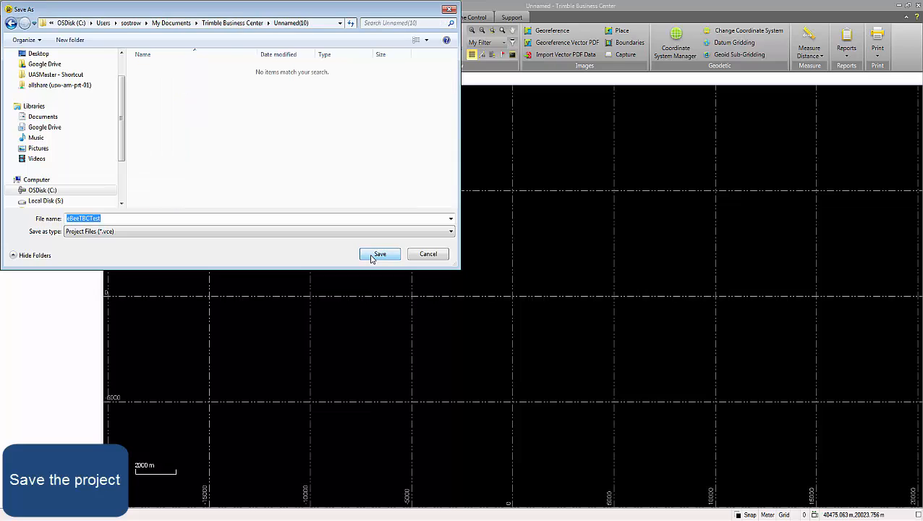
click(382, 257)
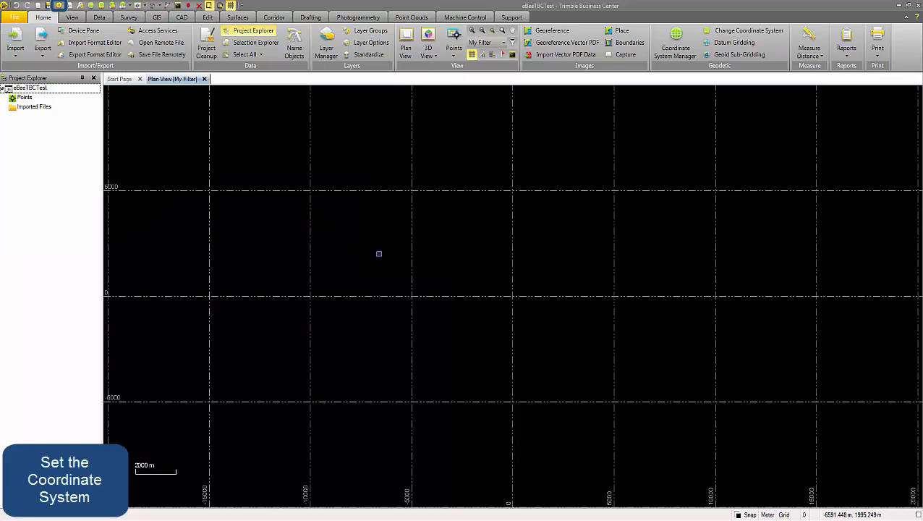
Set the project's coordinate system to the recently used Hrvatska HTRS96/TM with the GRS80 datum and no geoid model
click(59, 6)
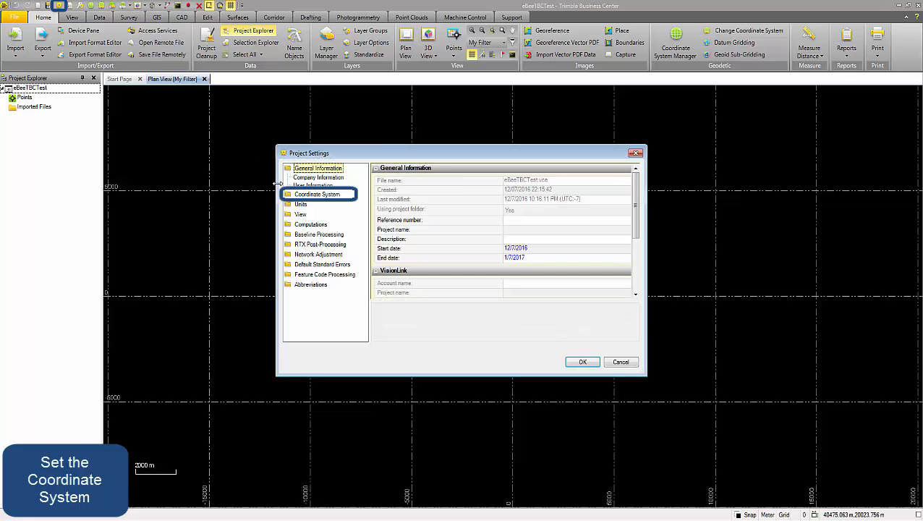
click(291, 198)
click(390, 331)
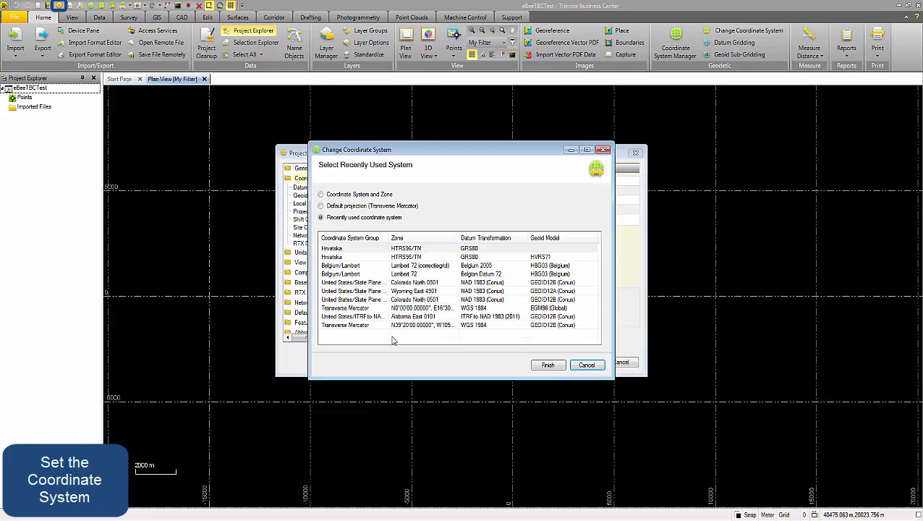
click(394, 248)
click(547, 364)
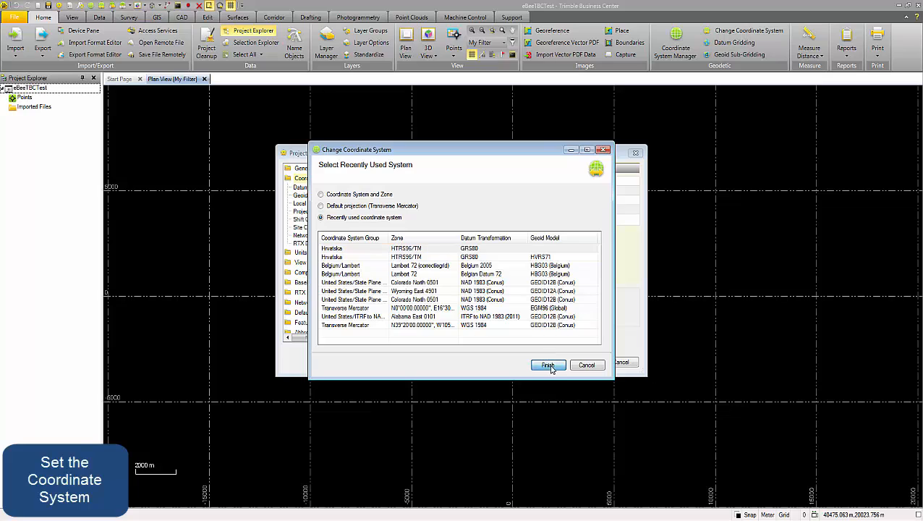
click(582, 361)
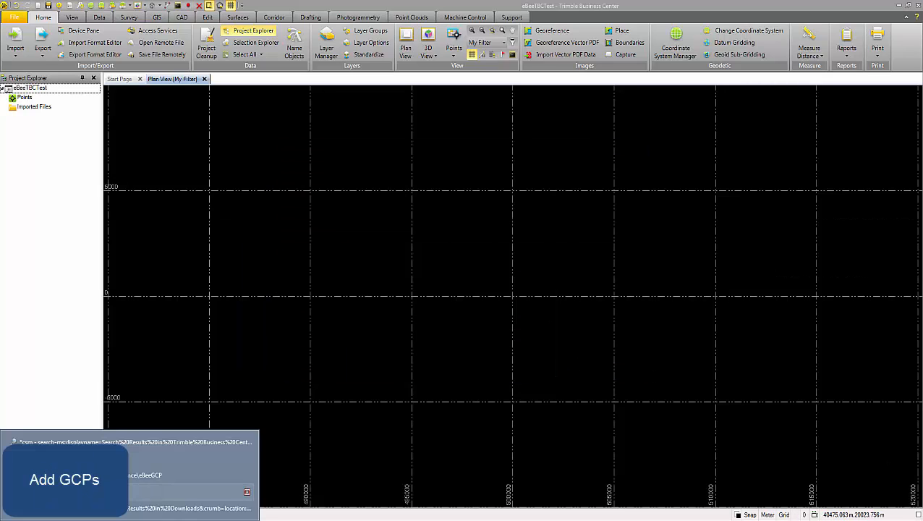
Import the ground control points from Samobor_GCP_HTRS96 (3).csv using the P,E,N,elev,Code (Control) definition
click(145, 474)
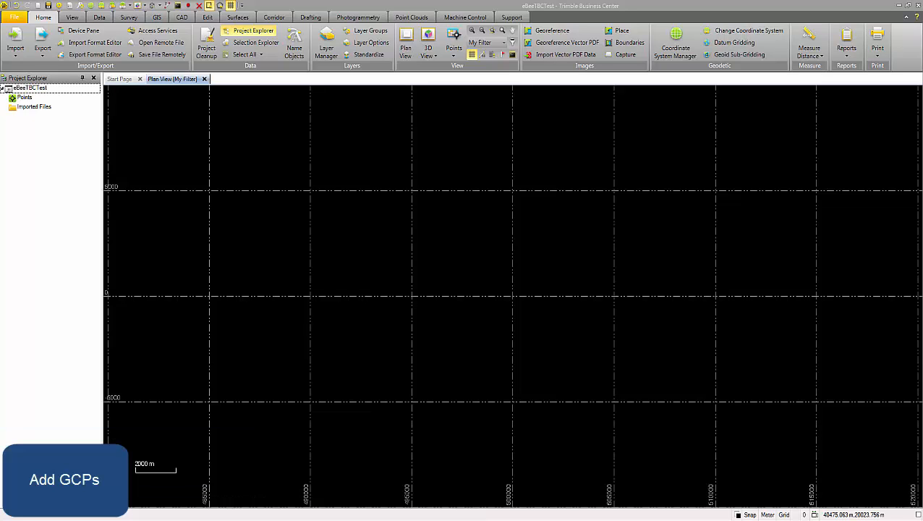
drag(499, 217, 264, 346)
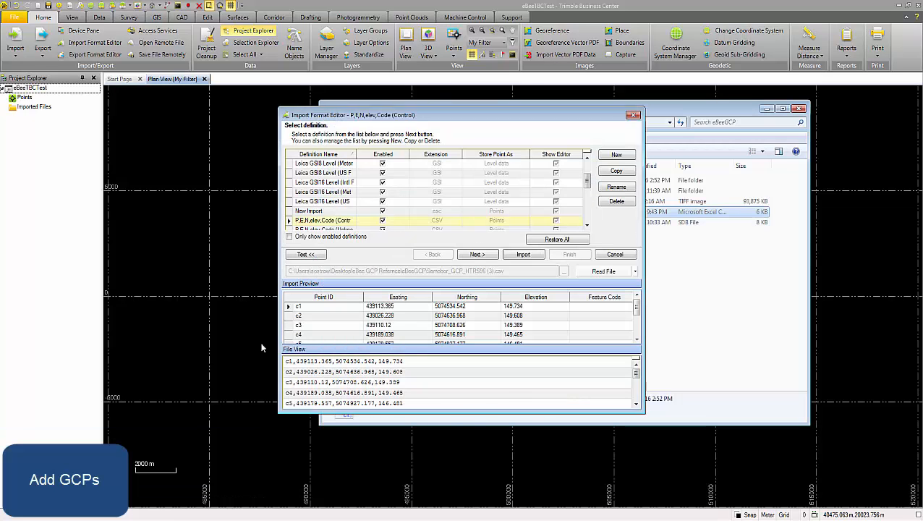
click(536, 256)
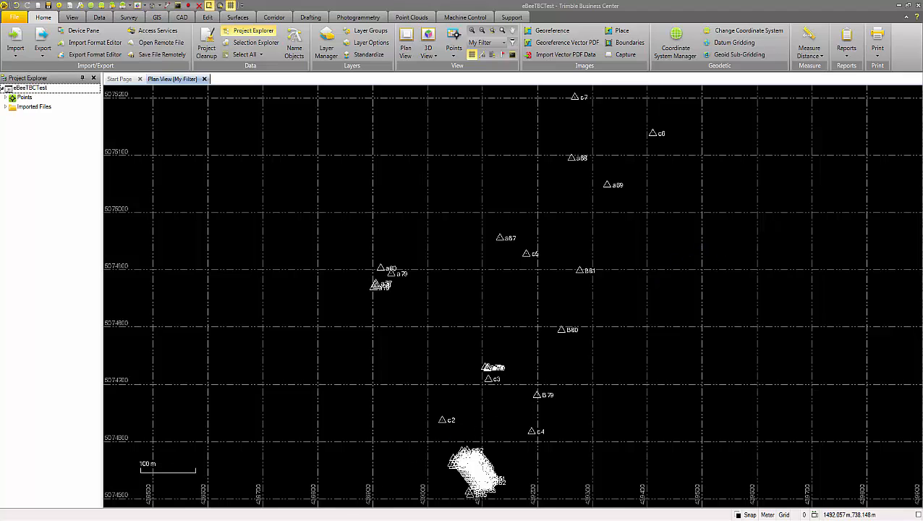
Send the project to UASMaster with all ground control points selected
click(347, 17)
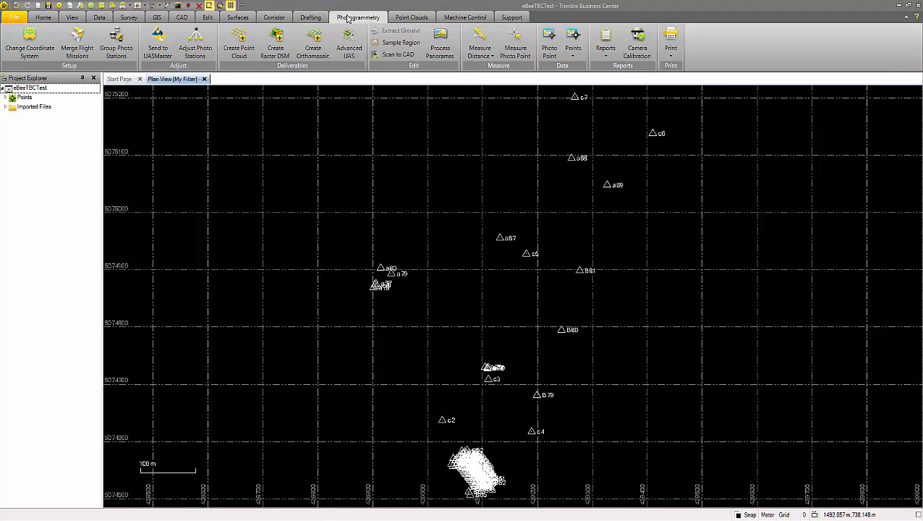
click(159, 46)
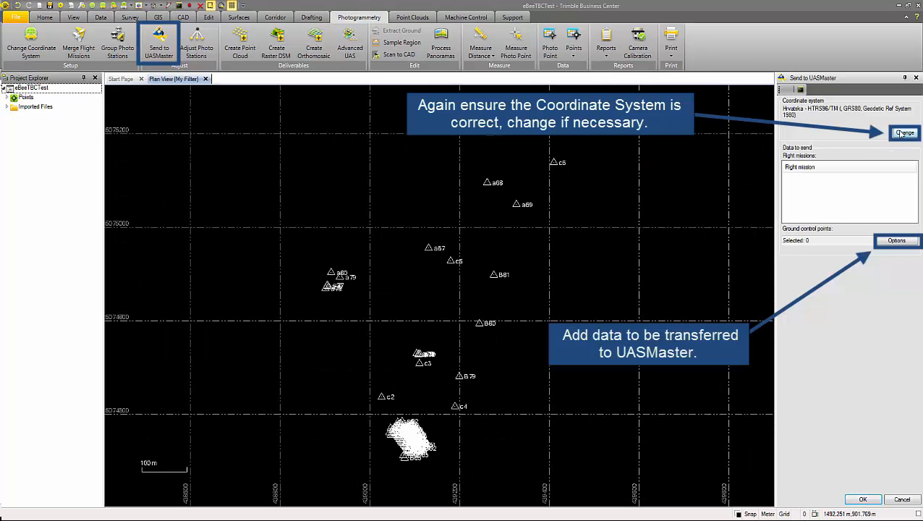
click(897, 242)
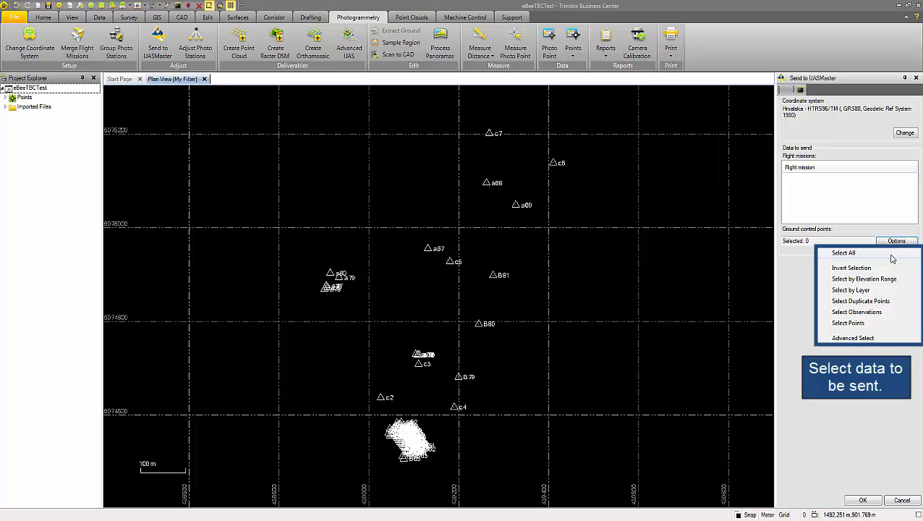
click(892, 255)
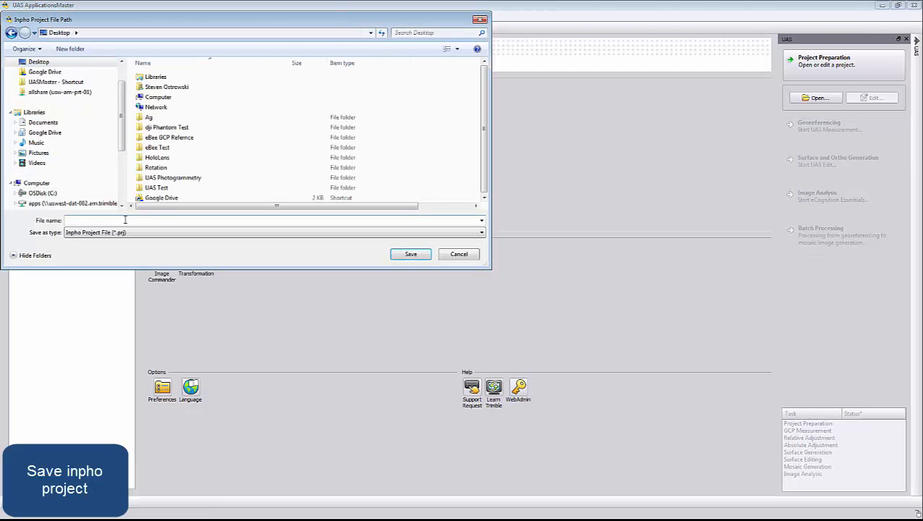
Save the Inpho project file on the Desktop as eBeeTest
text(eBee)
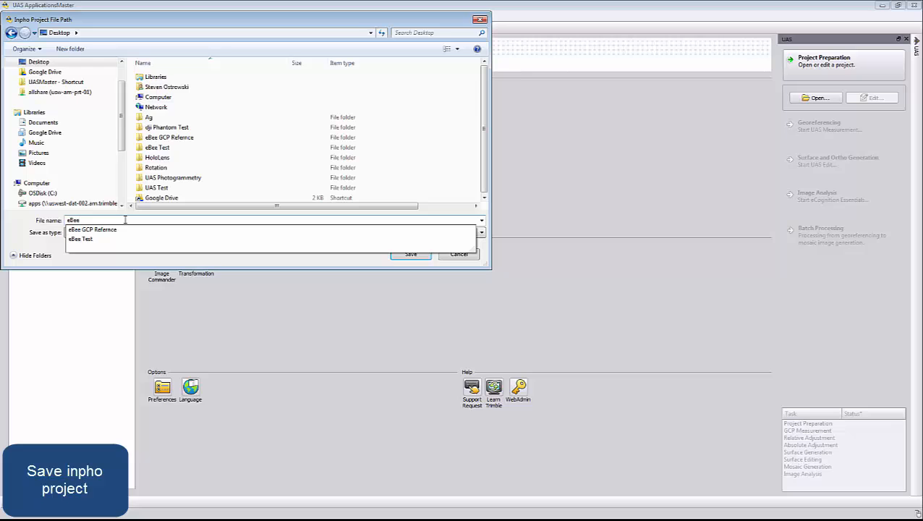
text(Test)
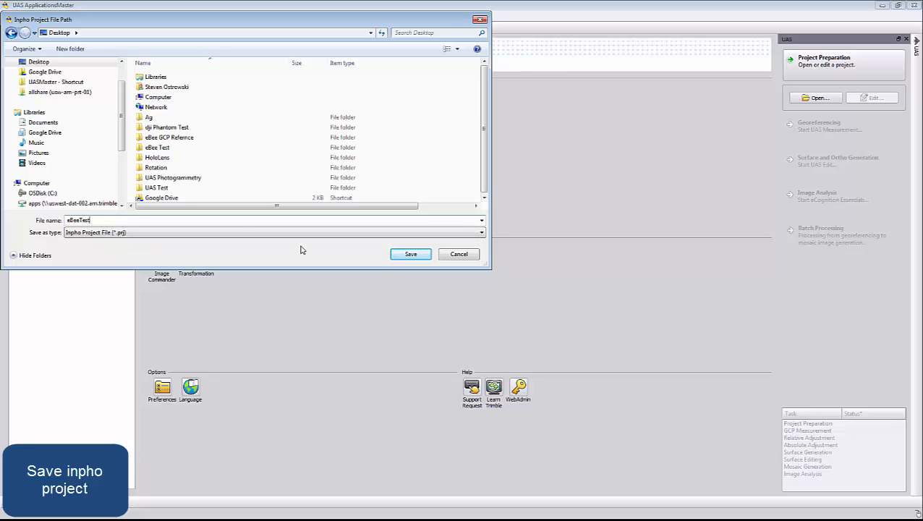
click(395, 254)
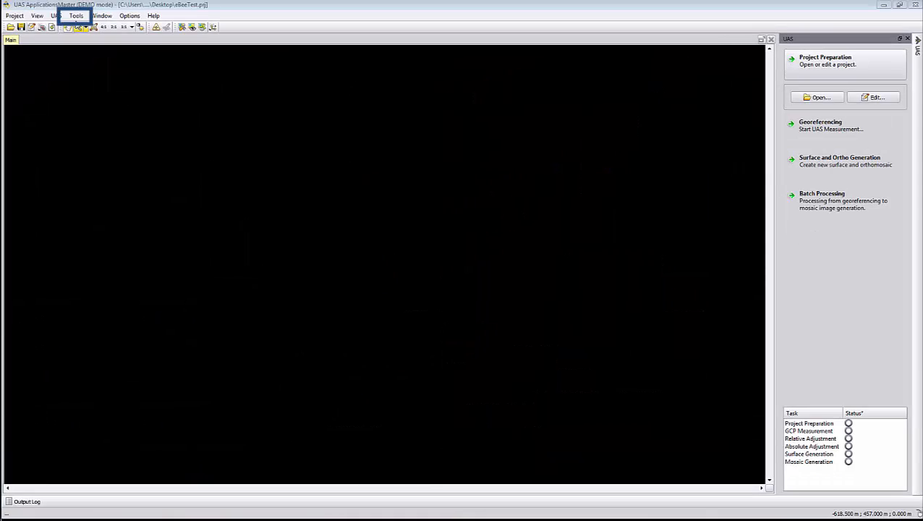
Start the Exif-to-GPS conversion and choose the img folder inside eBee Test as the image file directory
click(76, 15)
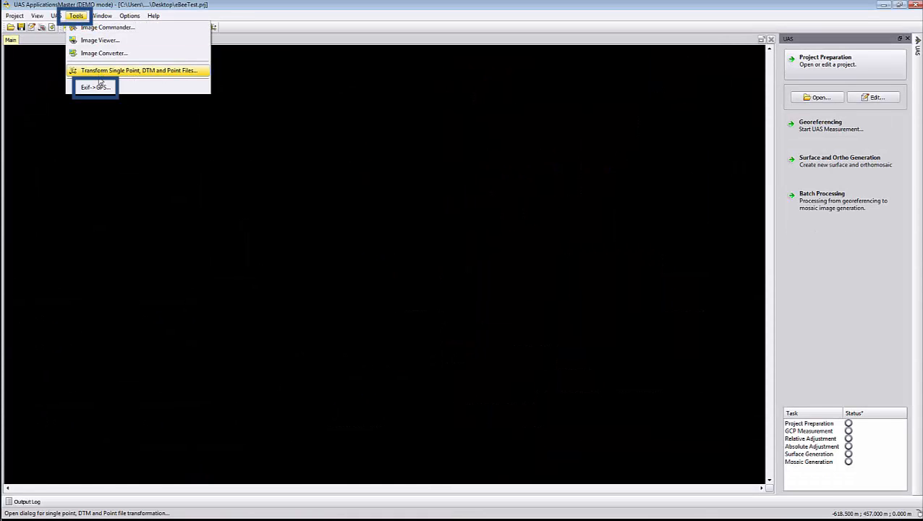
click(100, 86)
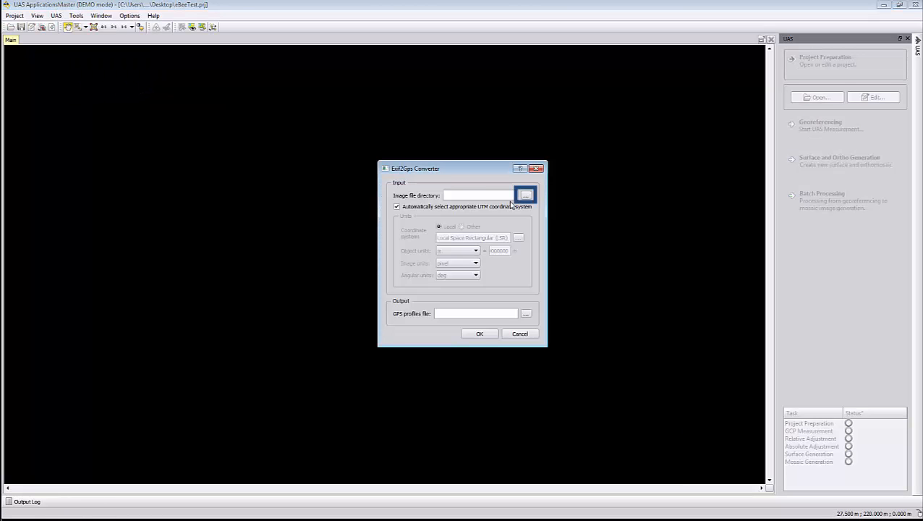
click(526, 195)
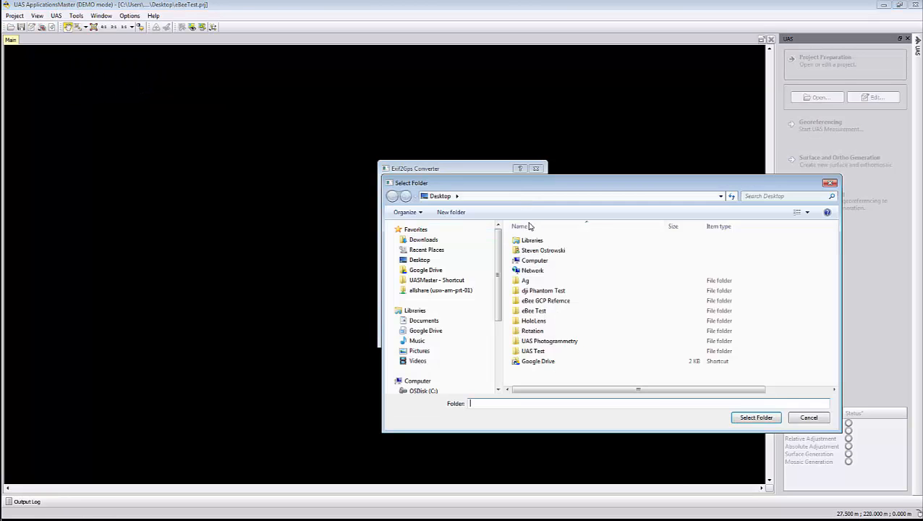
double_click(536, 311)
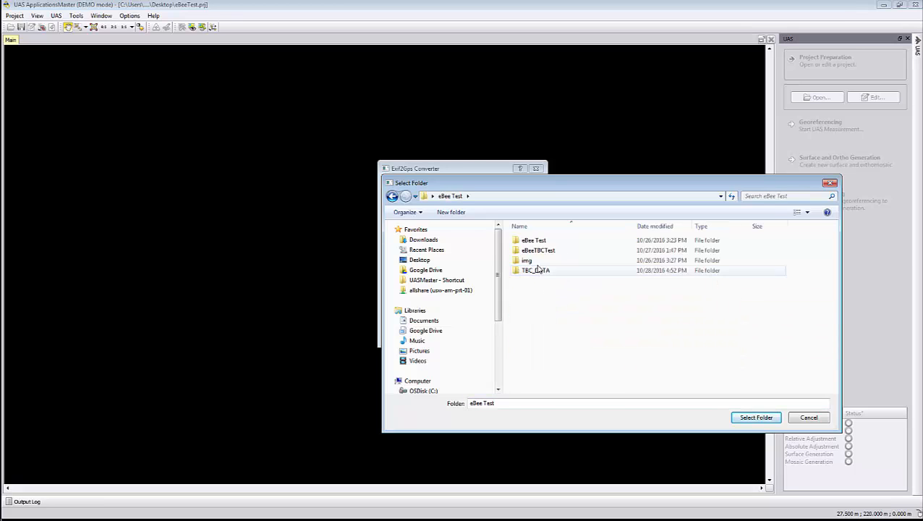
click(528, 260)
click(756, 418)
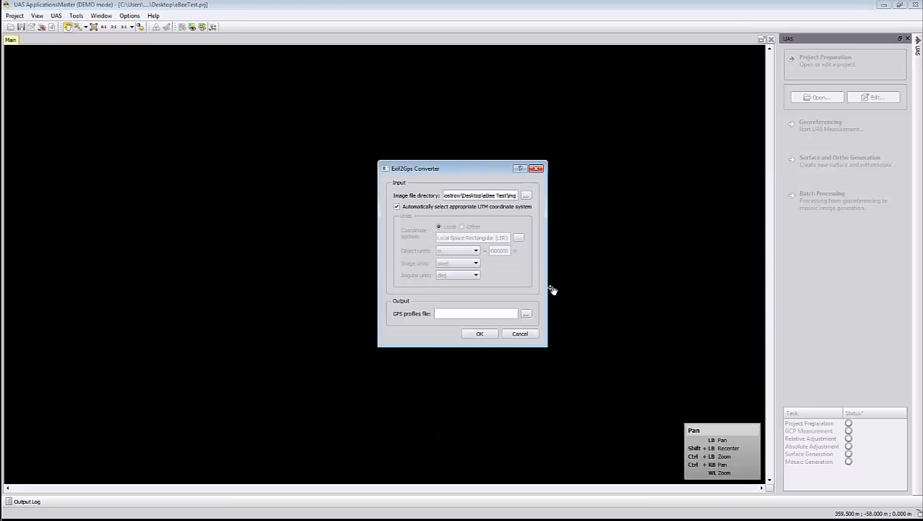
Turn off automatic UTM selection and assign the geographic coordinate system WGS 84 to the Exif conversion
click(434, 206)
click(462, 227)
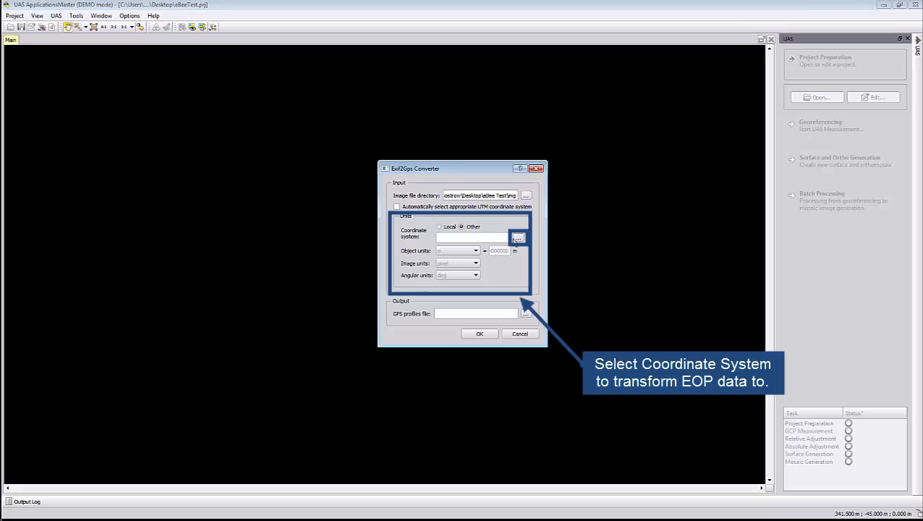
click(518, 238)
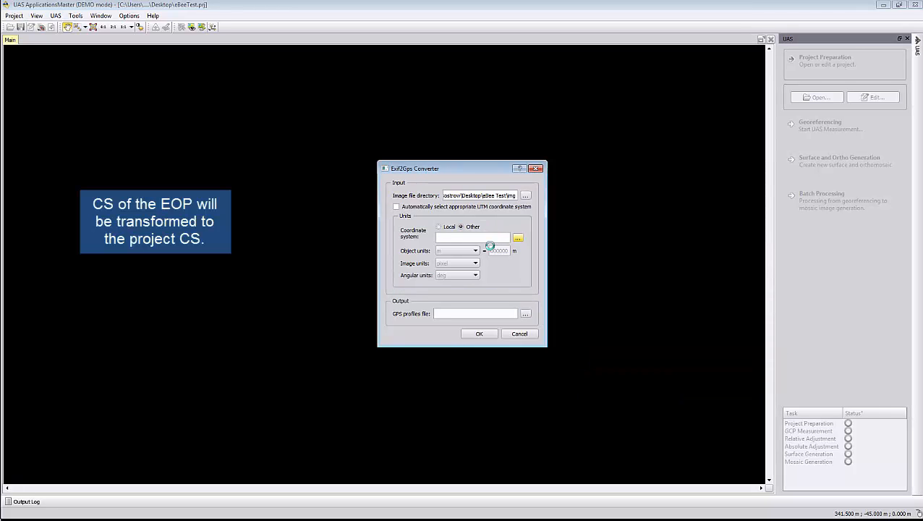
click(374, 174)
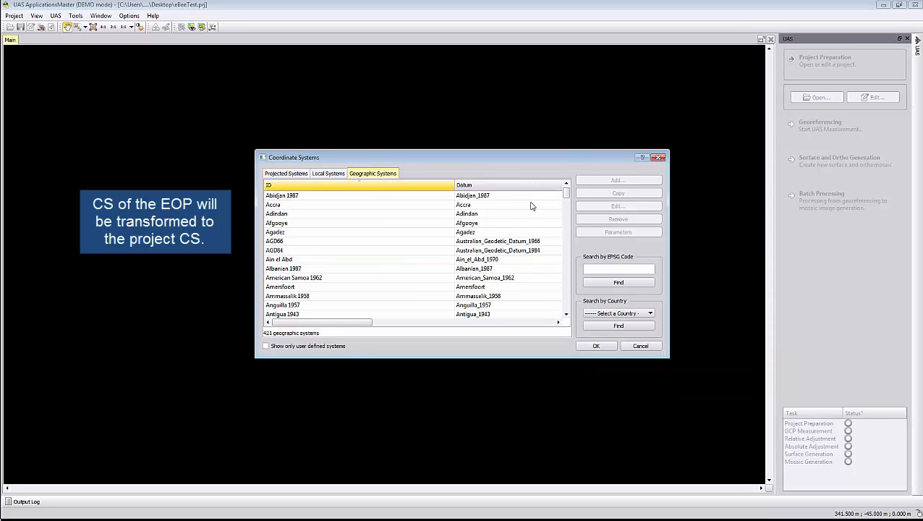
drag(566, 197, 582, 329)
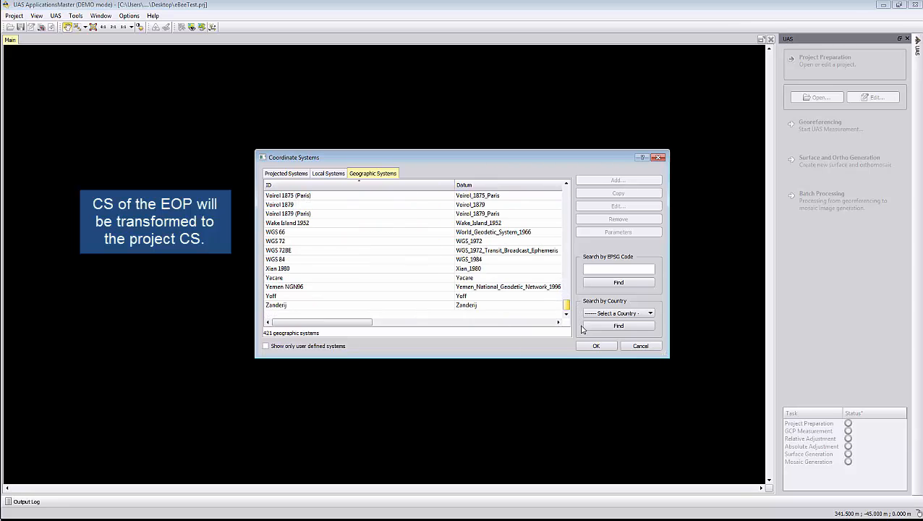
click(332, 259)
click(593, 346)
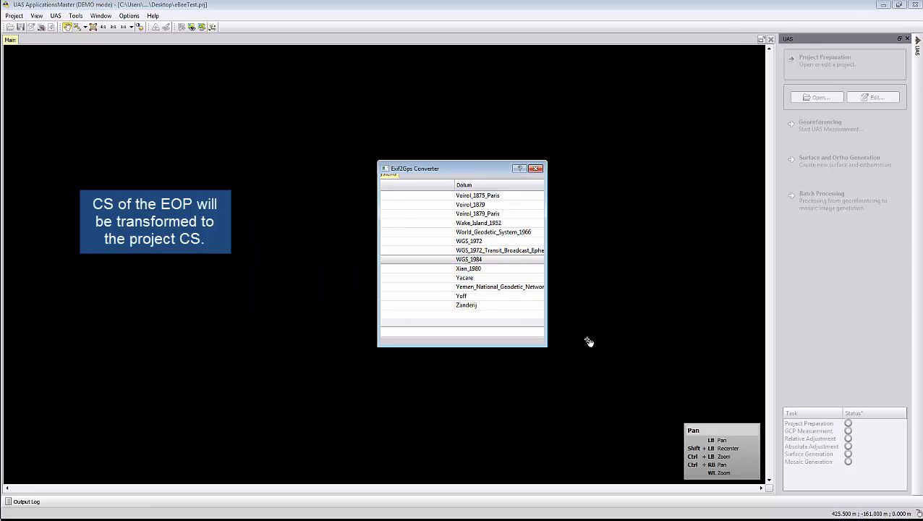
Name the output GPS profiles file eBeeImagePositions and run the conversion
click(482, 311)
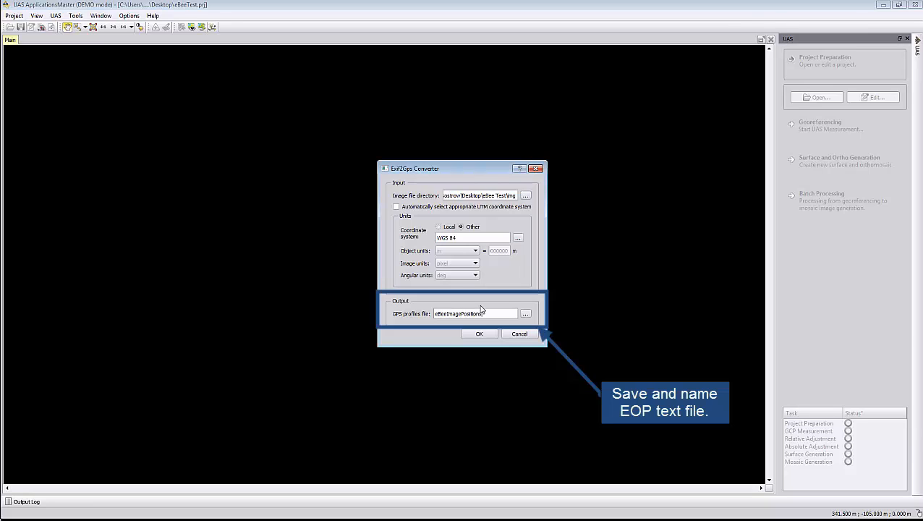
click(477, 333)
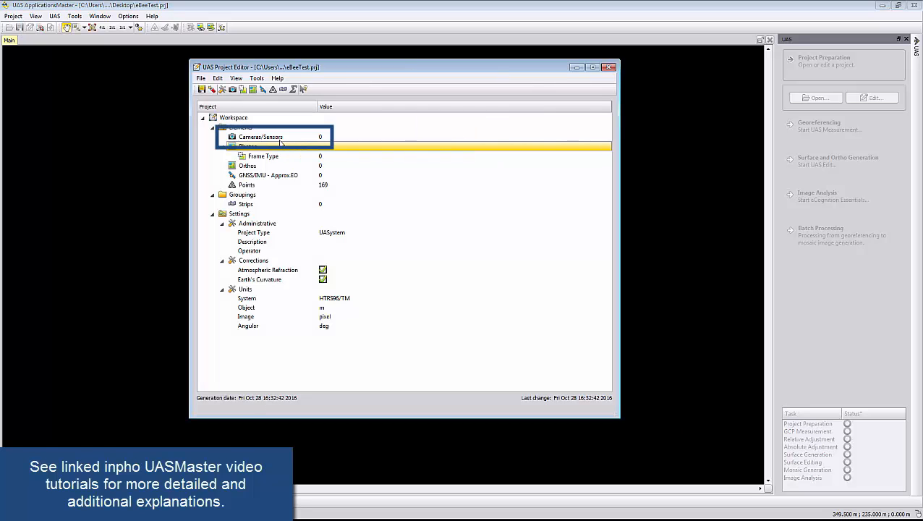
Add a CCD Frame camera with ID eBee and brand Custom, and set its sensor size to 4000 by 3000 pixels
double_click(280, 140)
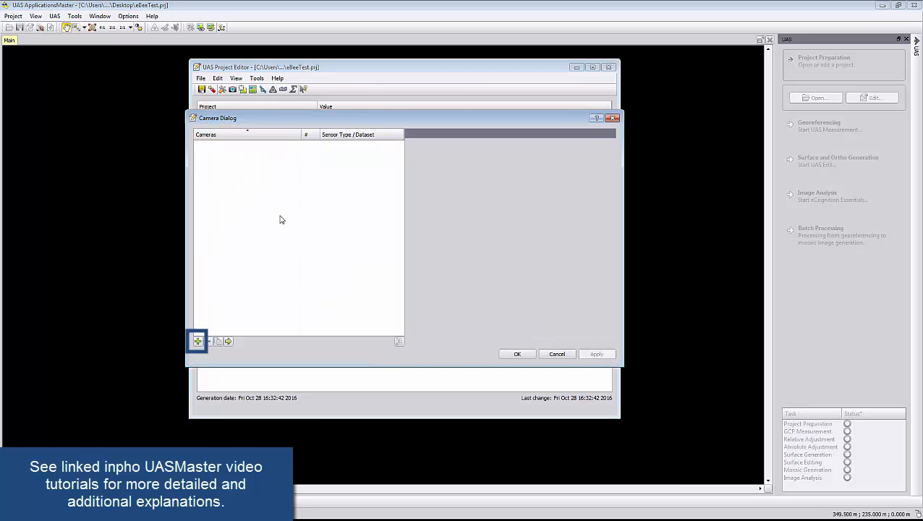
click(197, 341)
text(eB)
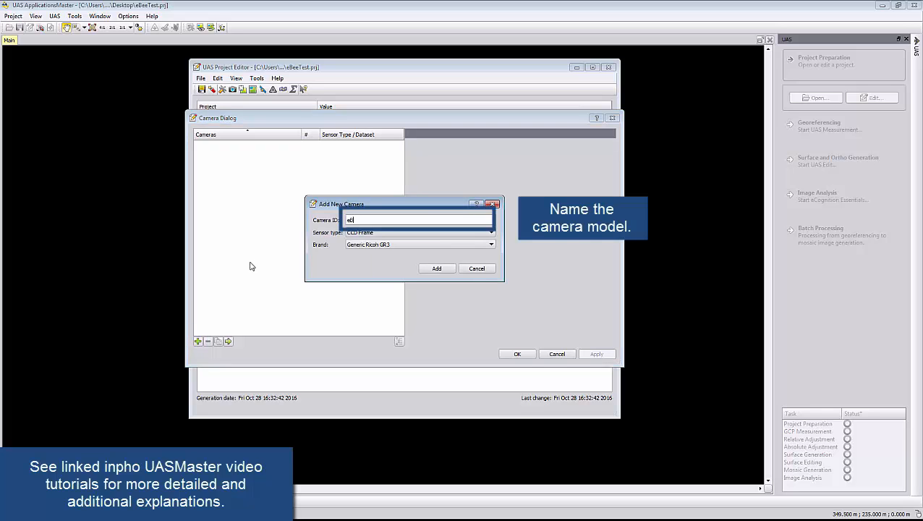
text(ee)
click(426, 246)
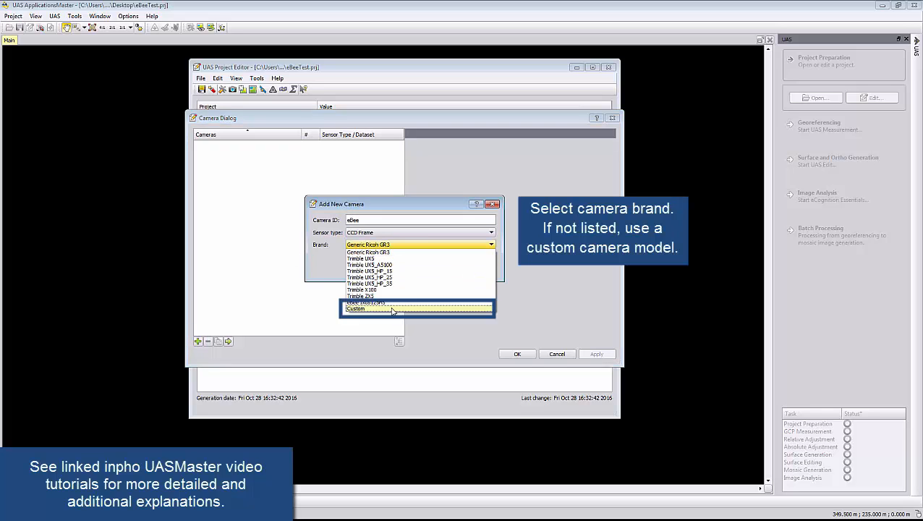
click(405, 308)
click(434, 269)
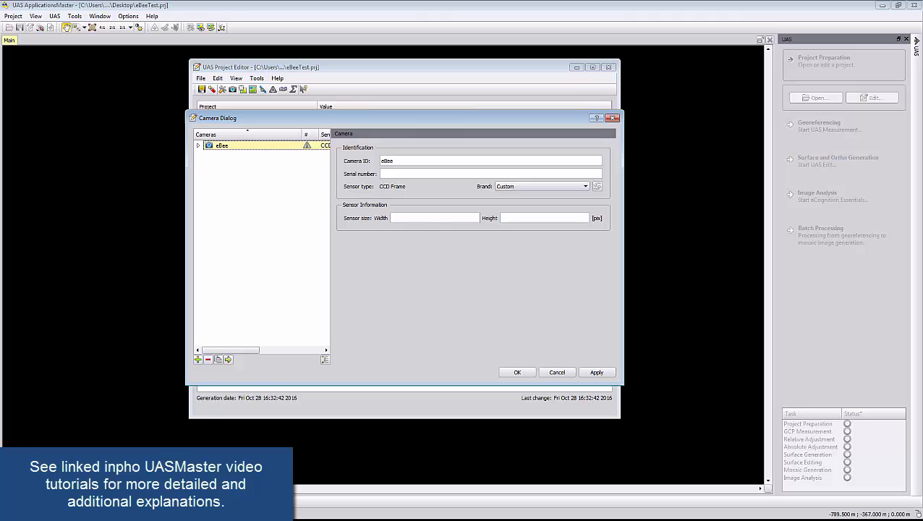
click(417, 217)
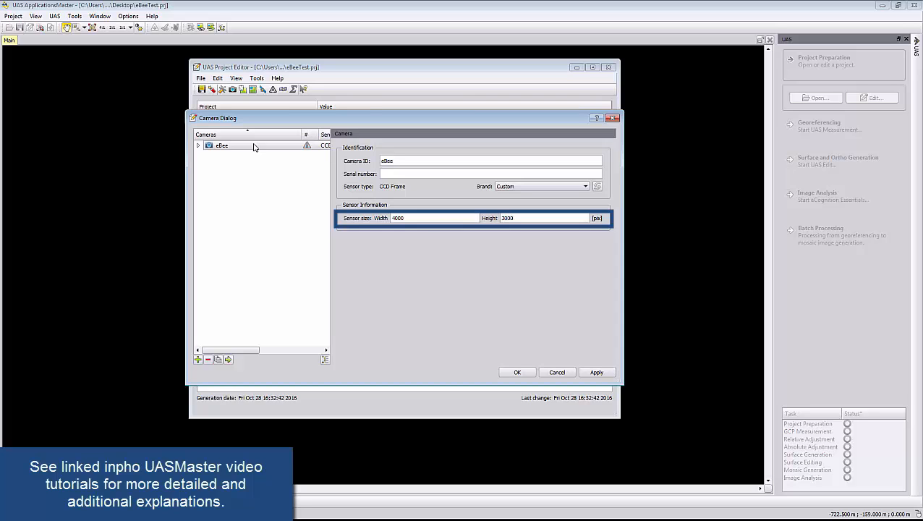
Set Calibration Set 1 to focal length 5.00 mm, pixel size 1.87 µm and PPA 0, with image axes oriented X up and Y left
click(199, 145)
click(224, 156)
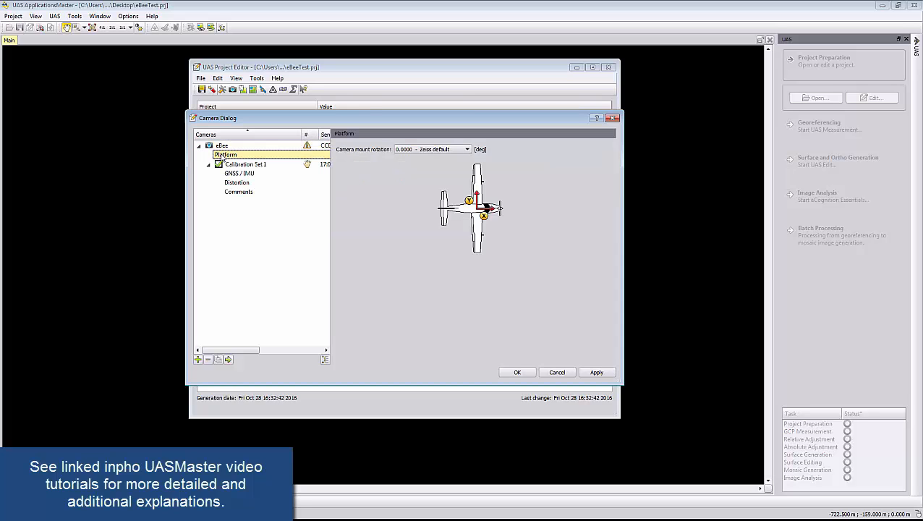
click(232, 164)
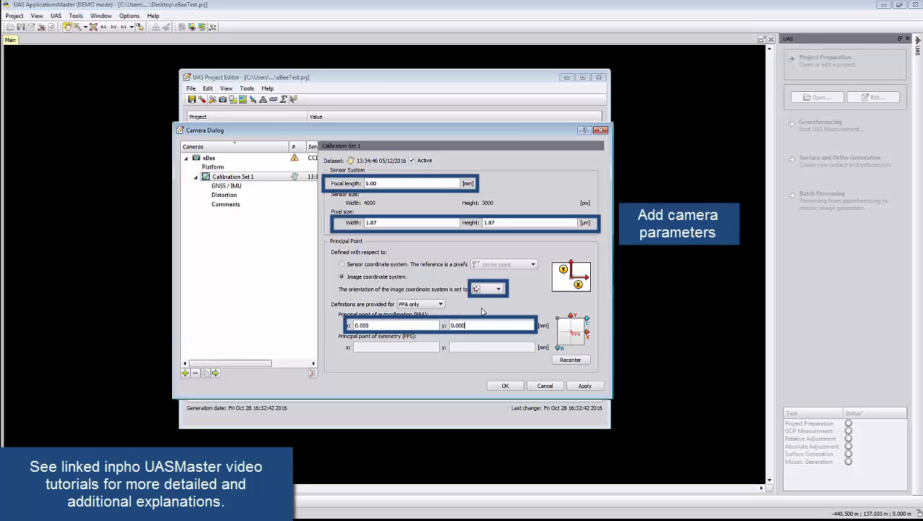
click(487, 289)
click(484, 309)
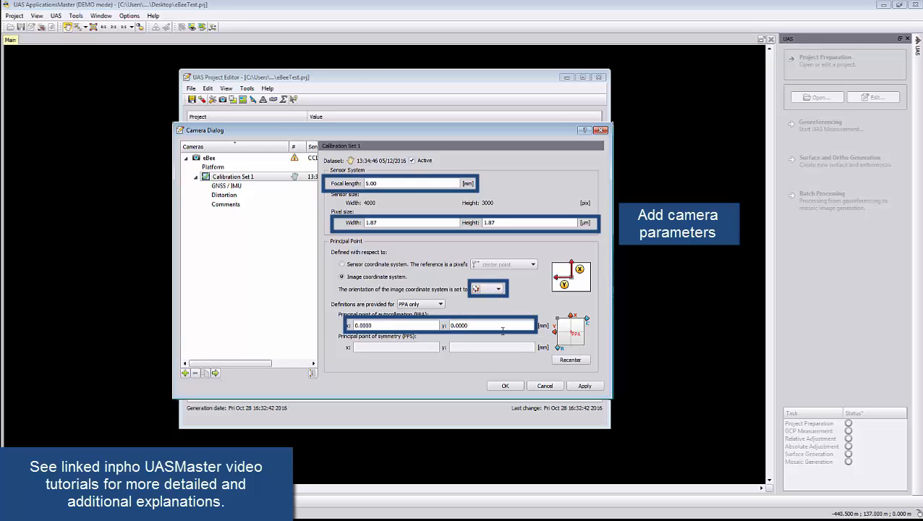
click(575, 386)
Review the calibration set's GNSS/IMU, distortion and comments settings, and accept the eBee camera definition
click(230, 185)
click(224, 195)
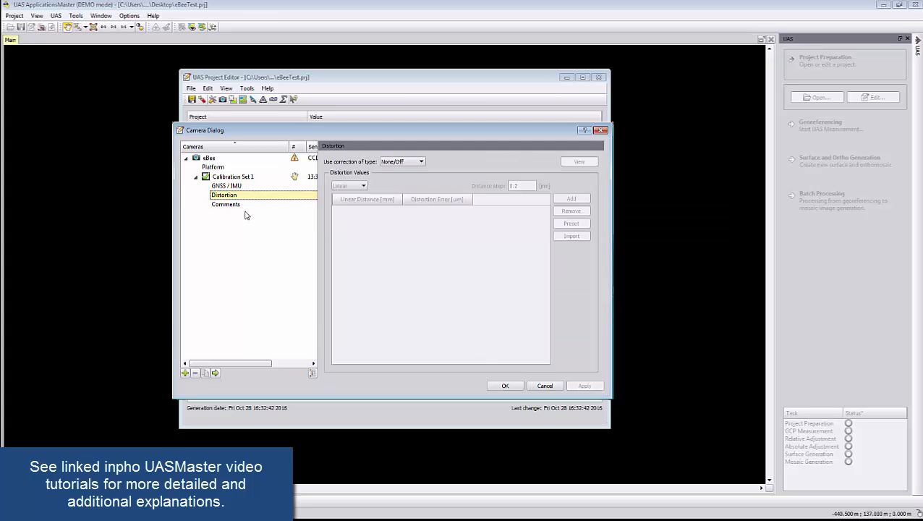
click(244, 209)
click(513, 385)
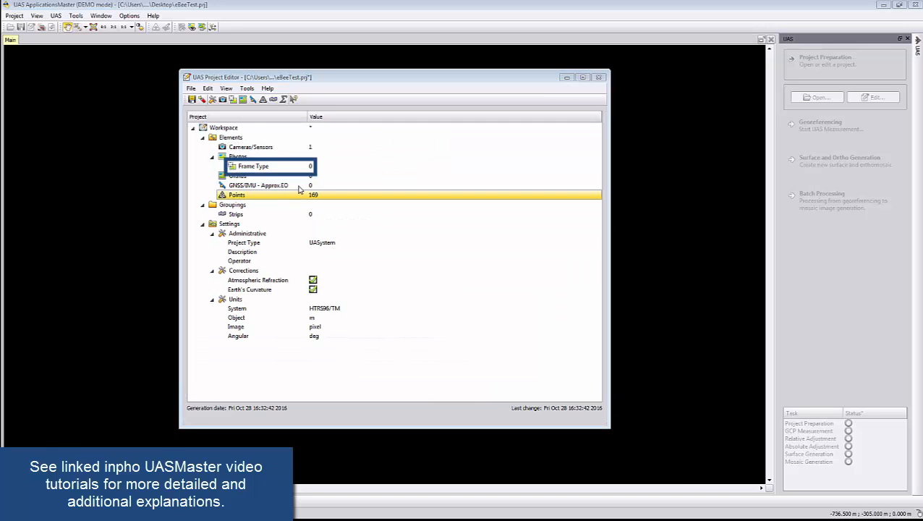
Start a frame photo import with the img directory inside eBee Test and set the terrain height to 150 m
double_click(292, 166)
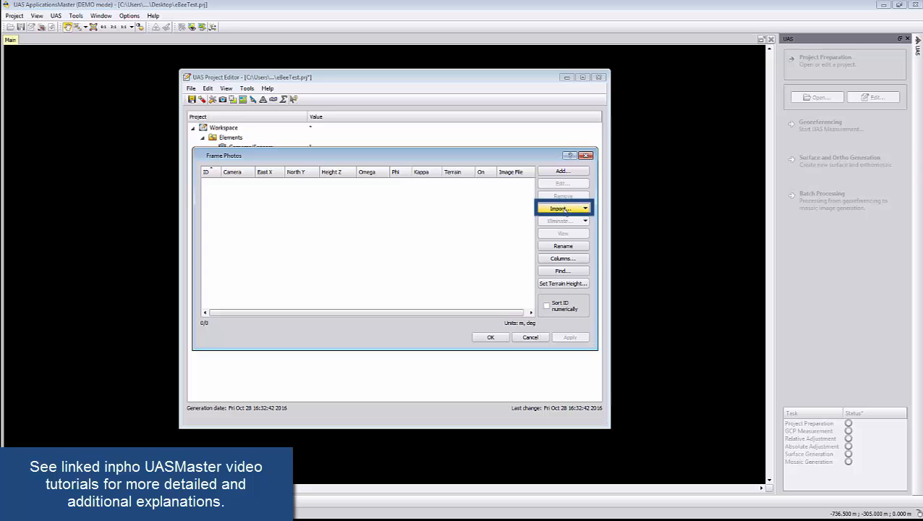
click(566, 209)
click(566, 219)
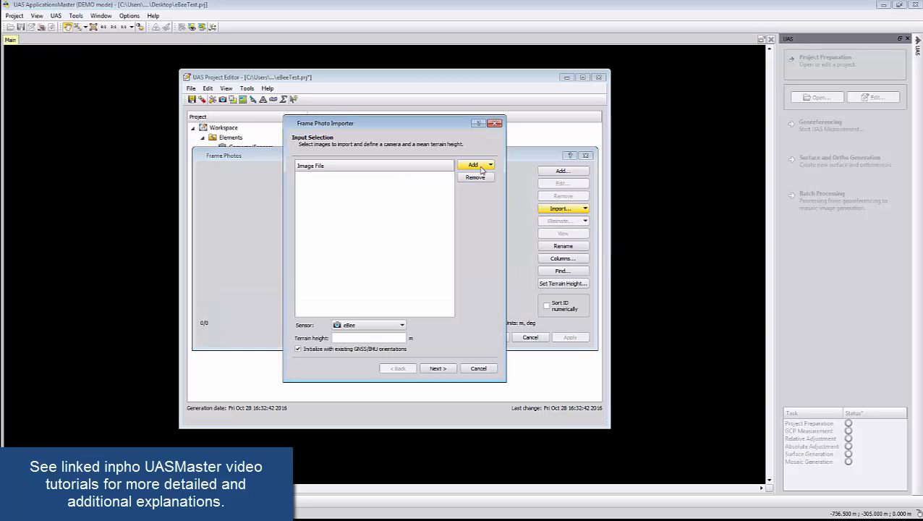
click(477, 165)
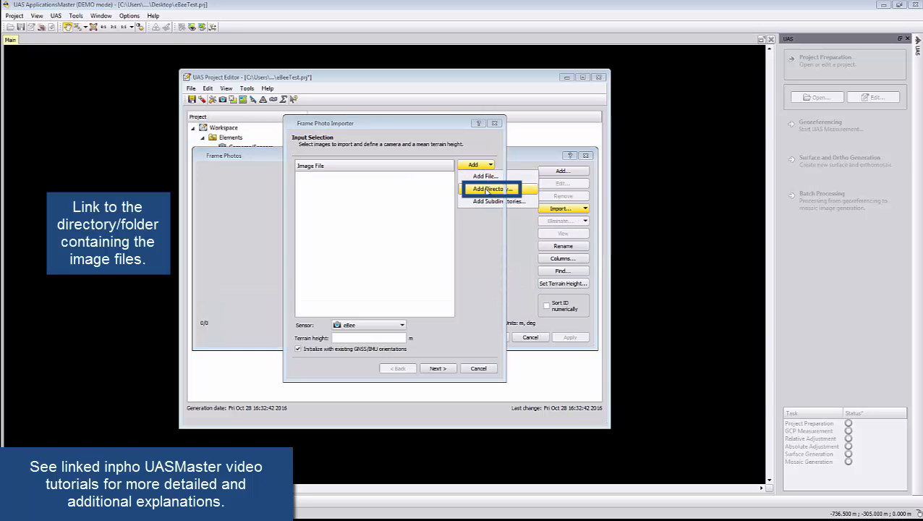
click(486, 188)
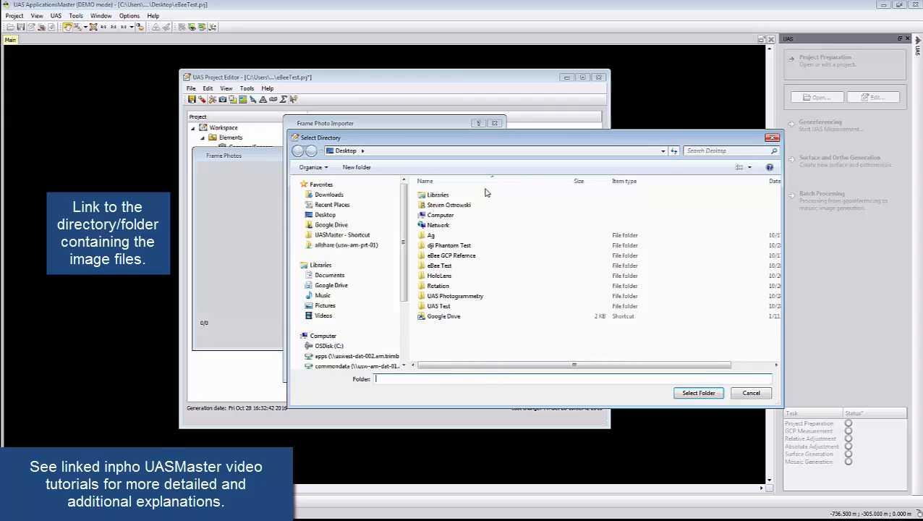
double_click(439, 265)
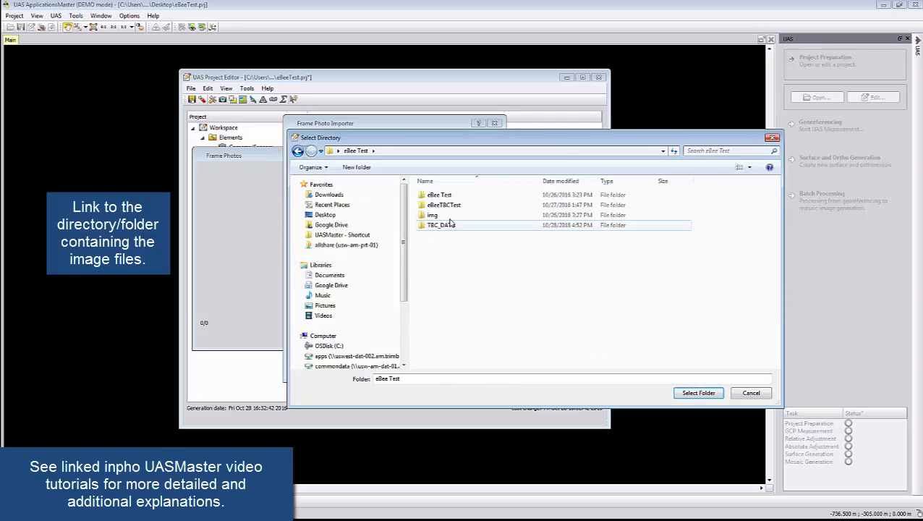
double_click(432, 214)
click(694, 392)
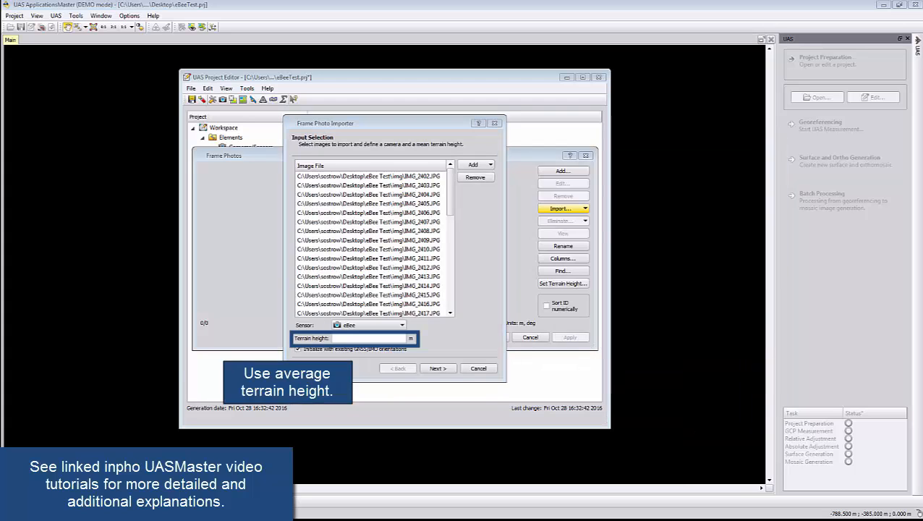
click(378, 338)
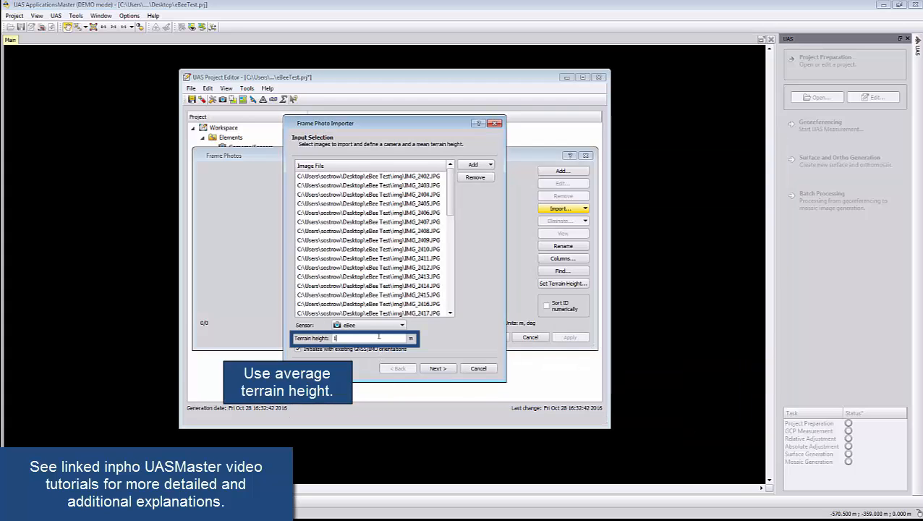
click(432, 368)
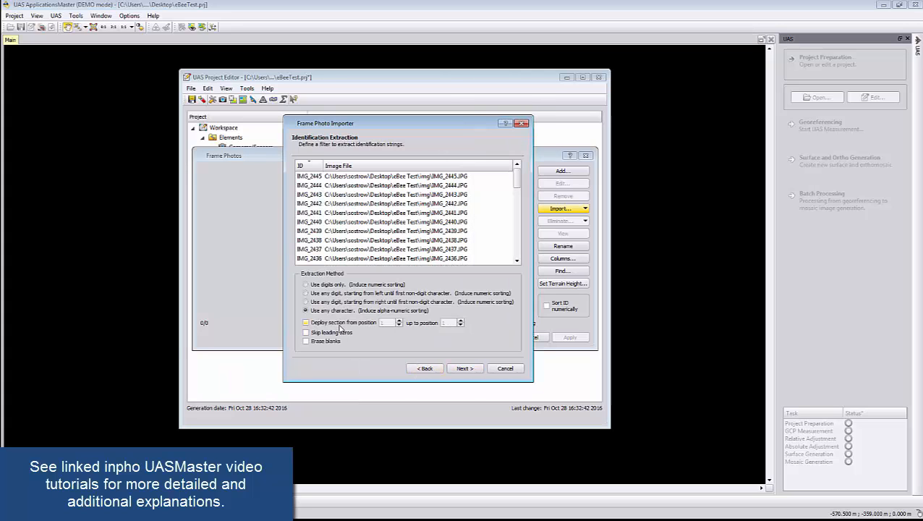
Extract the photo IDs from position 1 up to 8, finish the import and accept the frame photos
click(339, 324)
click(461, 321)
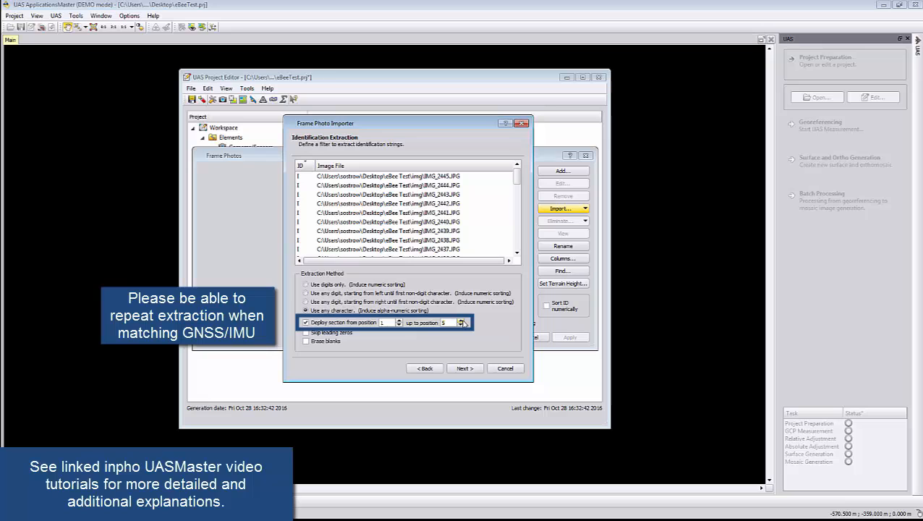
click(461, 320)
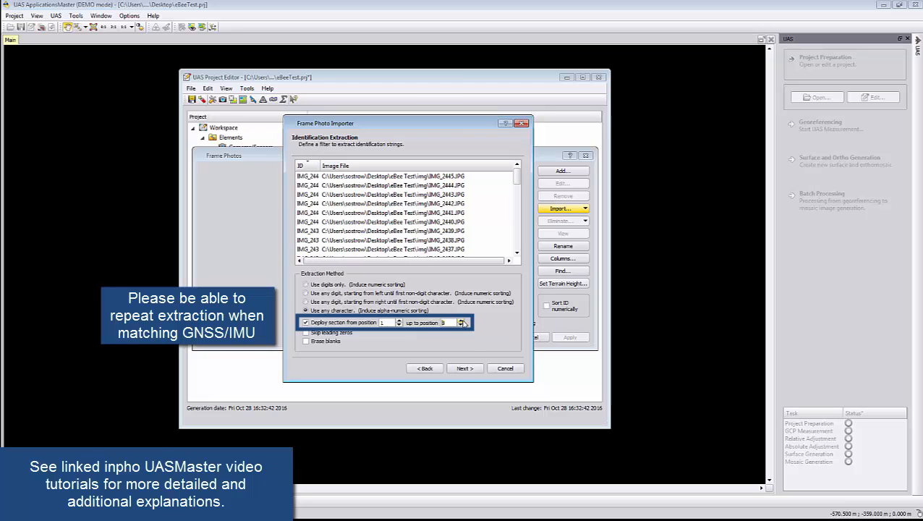
click(460, 323)
click(464, 368)
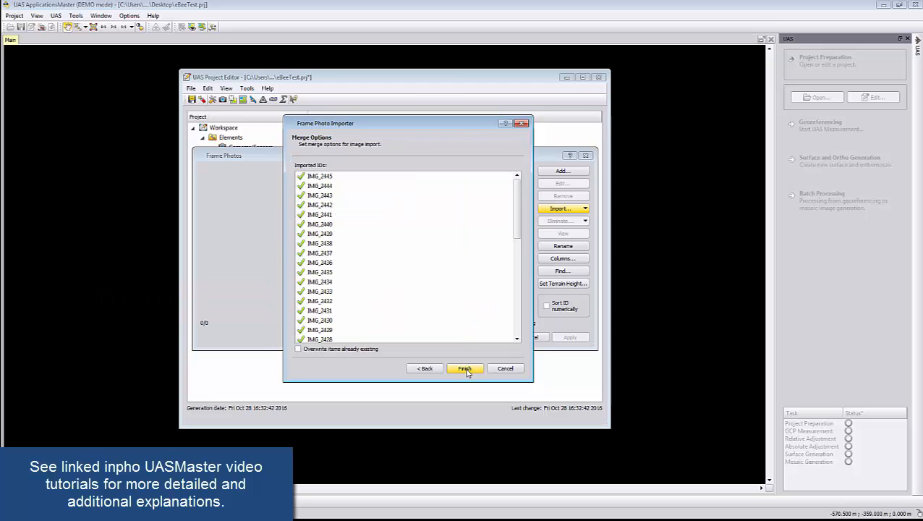
click(464, 368)
click(525, 312)
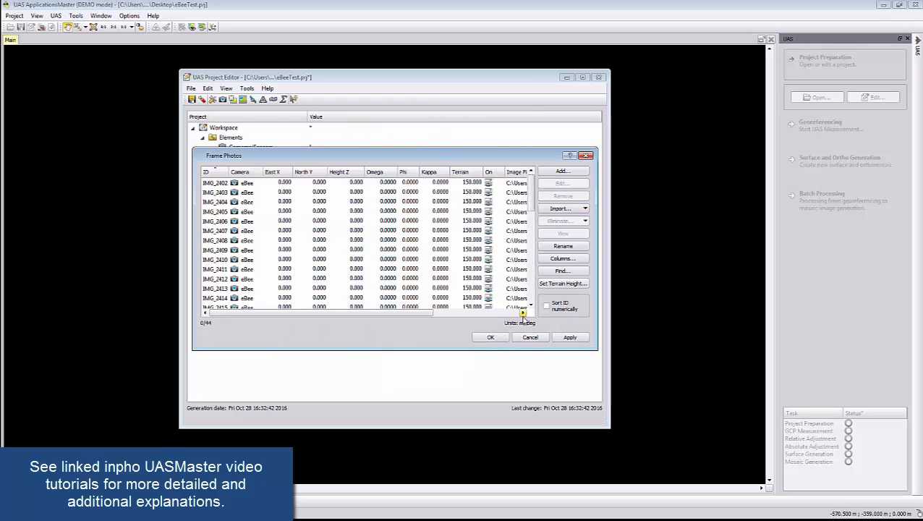
click(490, 338)
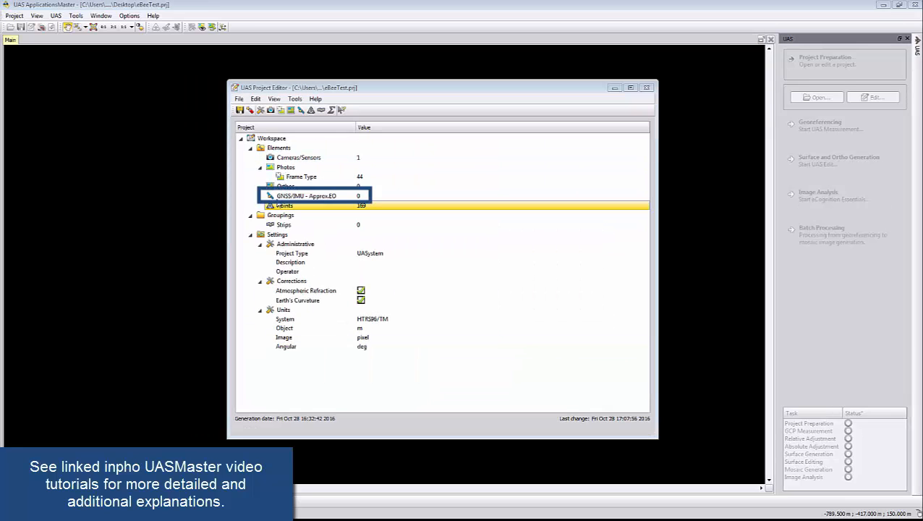
Start a GNSS/IMU import and load the eBeeImagePositions file from the Desktop, with all file types shown
double_click(306, 195)
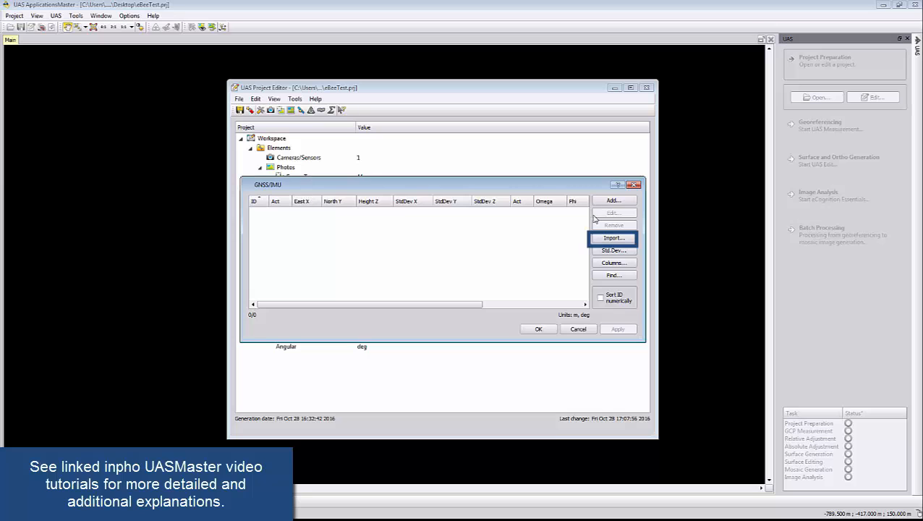
click(601, 238)
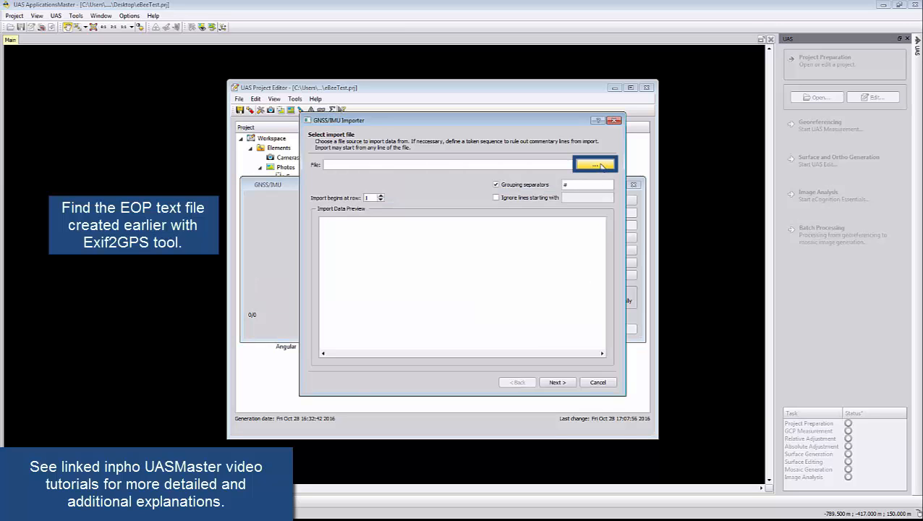
click(595, 164)
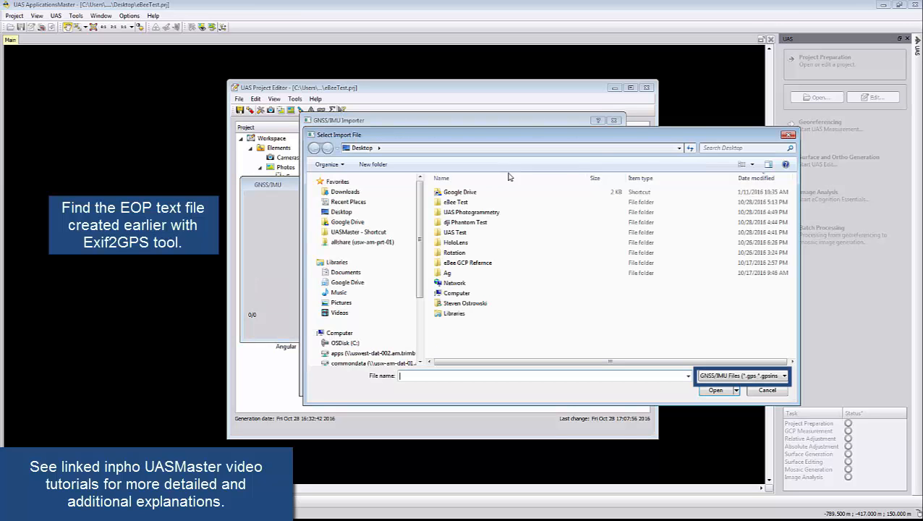
click(342, 211)
click(705, 376)
click(714, 391)
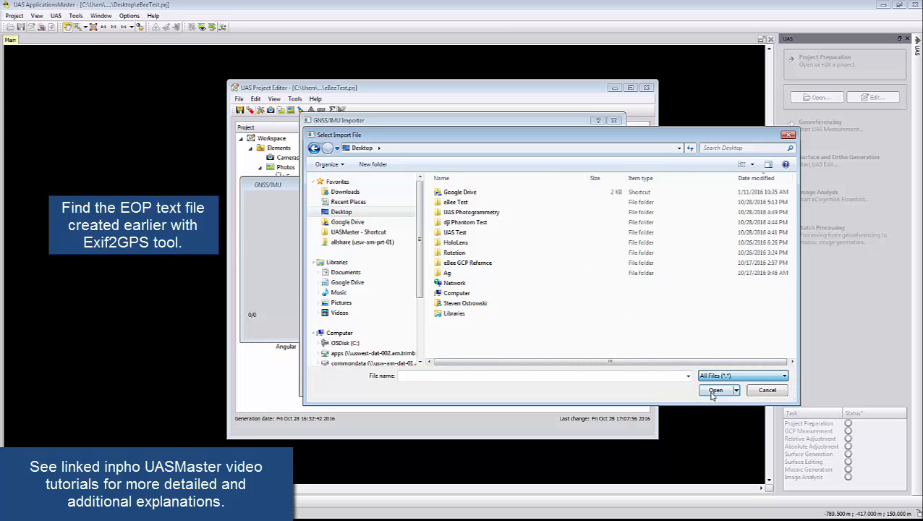
click(578, 202)
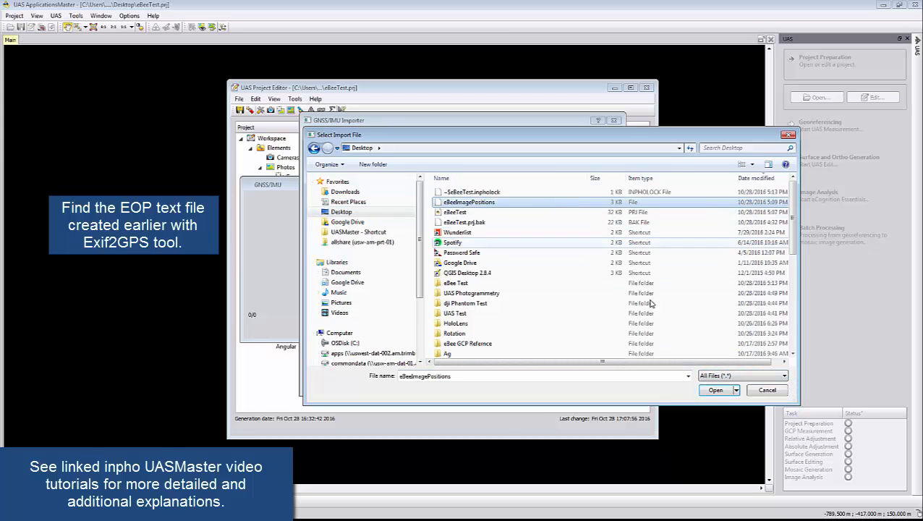
click(708, 390)
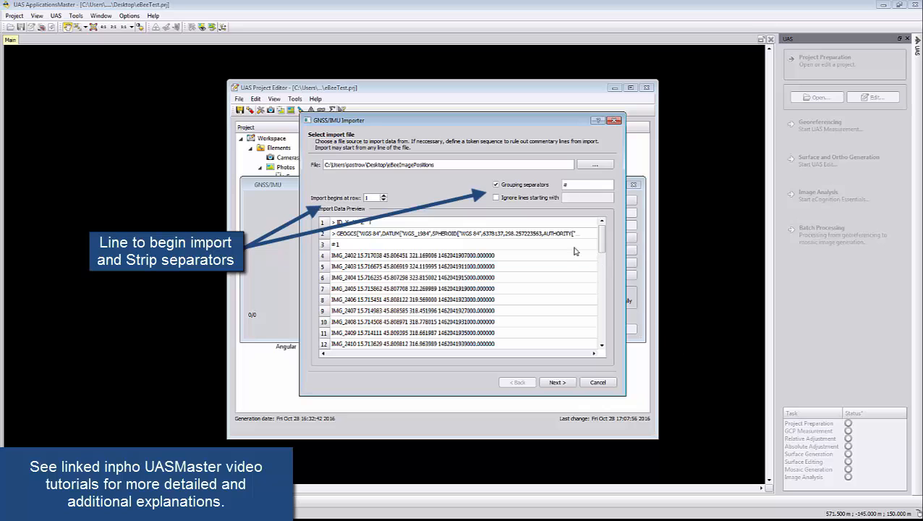
Start the GNSS/IMU import below the file's header lines, keeping grouping separators and the tab and blank delimiters
click(383, 195)
click(552, 382)
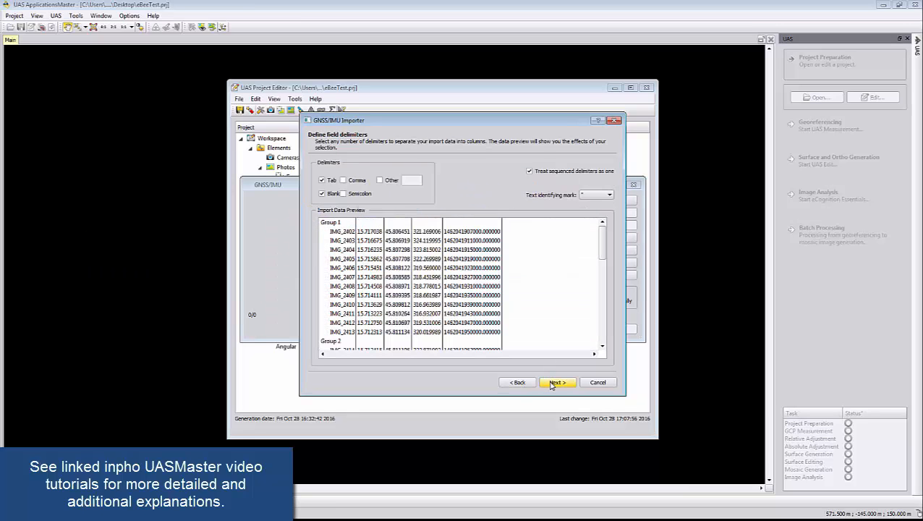
click(552, 384)
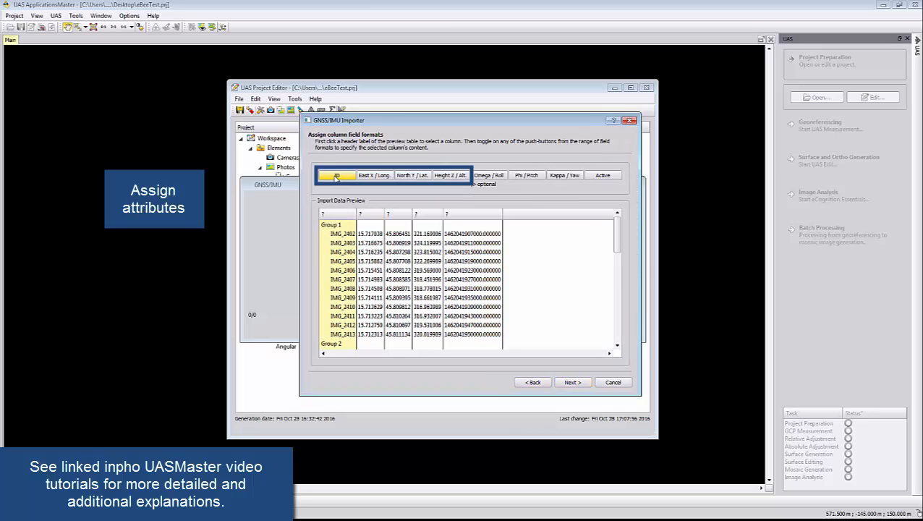
Assign the first four import columns as ID, East X / Long., North Y / Lat. and Height Z / Alt
click(362, 215)
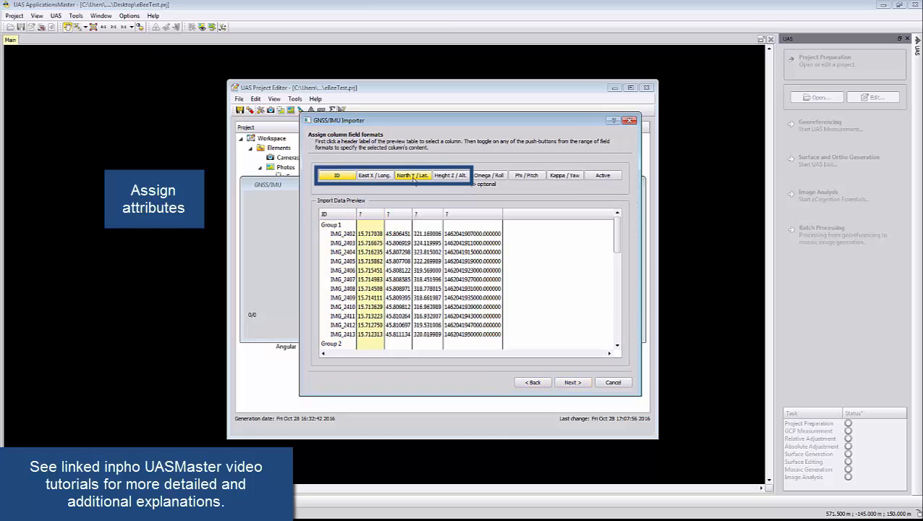
click(375, 176)
click(418, 214)
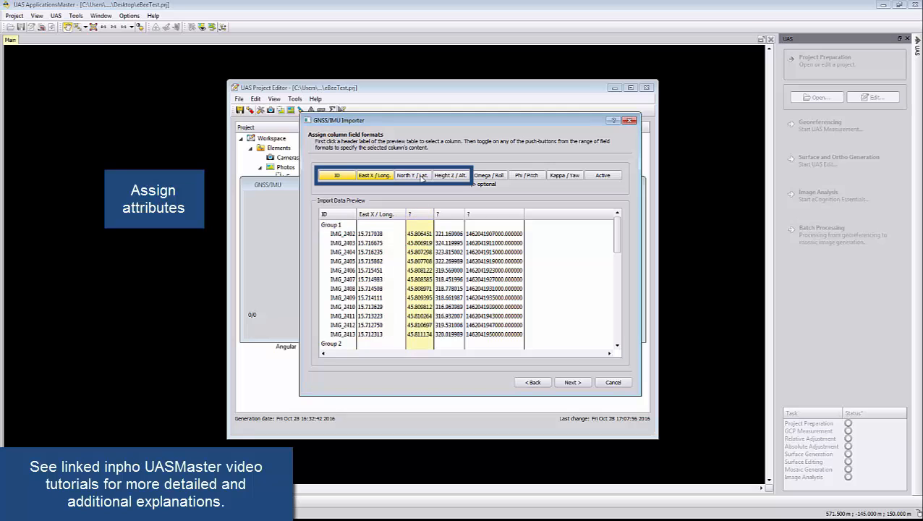
click(412, 176)
click(470, 213)
click(458, 177)
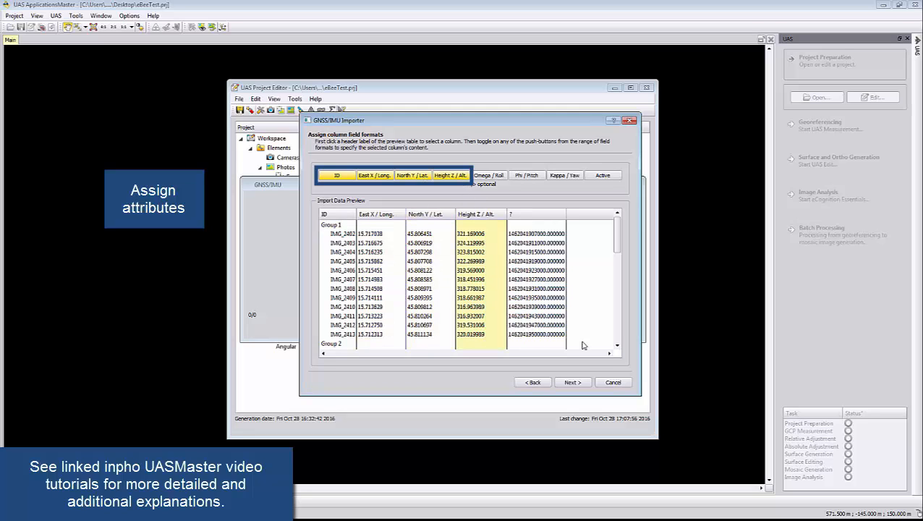
click(580, 384)
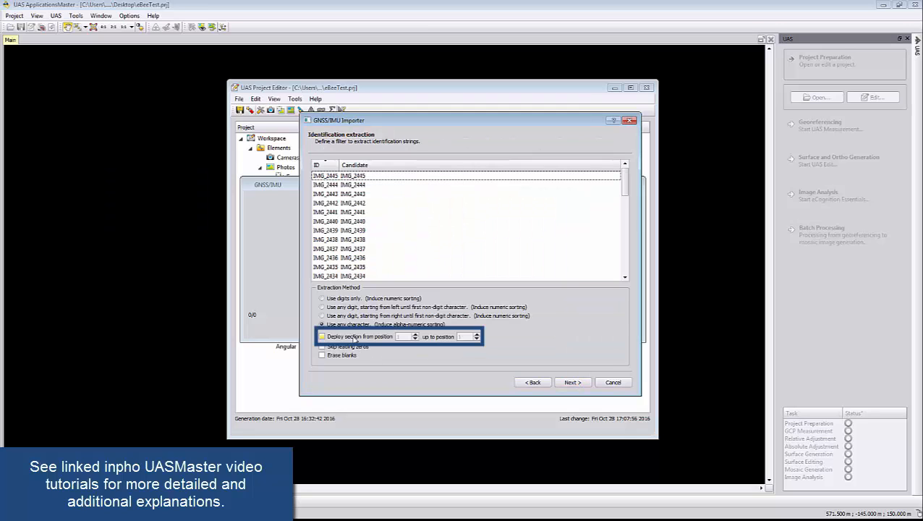
Extract the GNSS/IMU IDs from position 1 up to 8 and proceed to the coordinate system settings
click(353, 338)
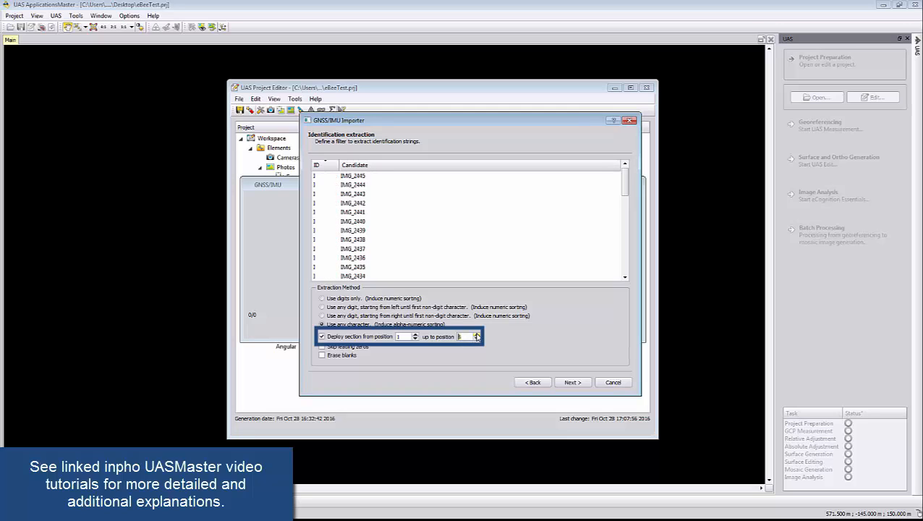
click(577, 386)
click(571, 382)
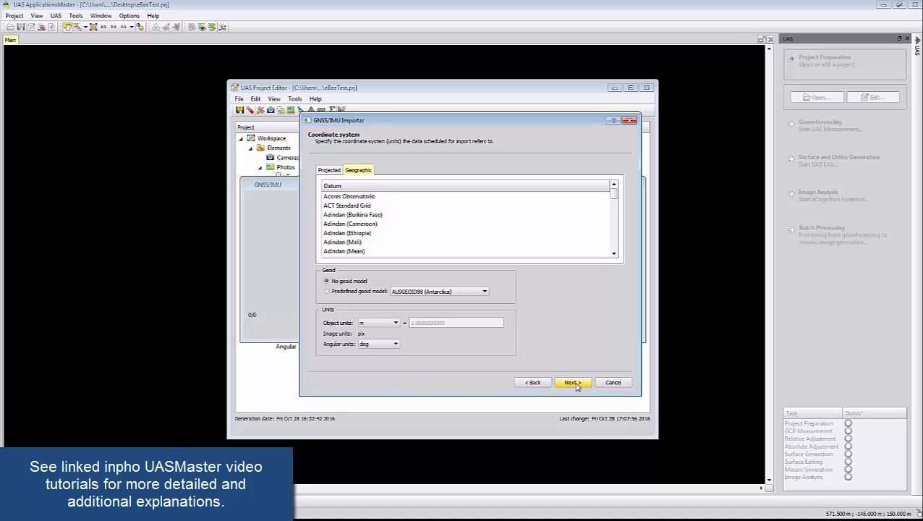
Assign the geographic datum WGS 1984 with no geoid model to the imported GNSS/IMU data
drag(614, 190, 618, 252)
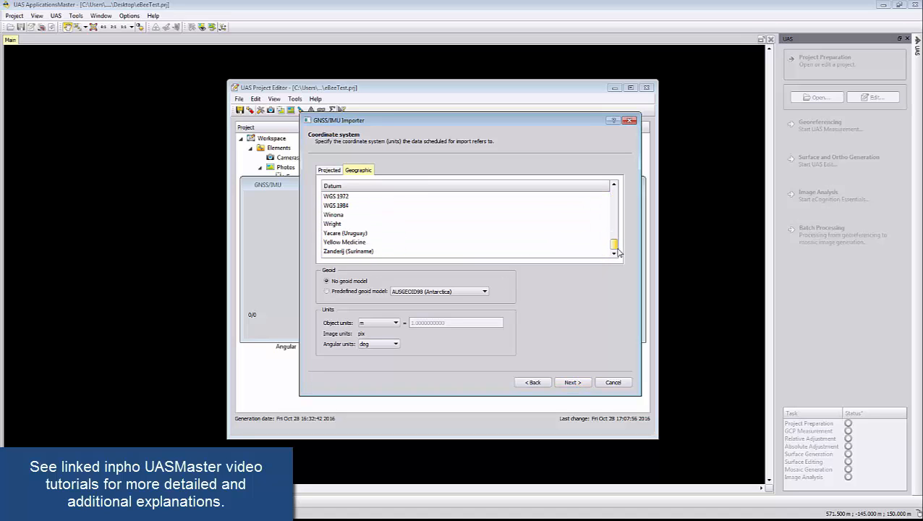
click(417, 207)
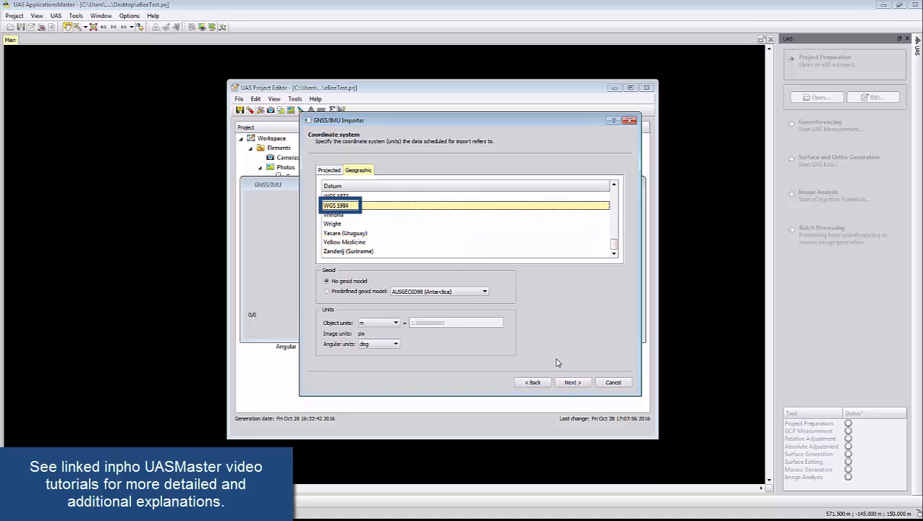
click(574, 384)
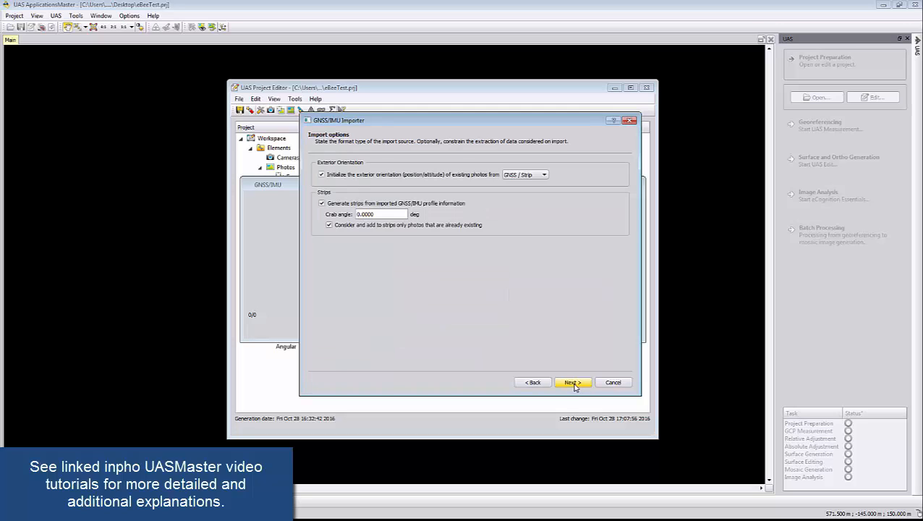
Finish the GNSS/IMU import with strips generated from the profile information and apply the imported image positions to the project
click(573, 383)
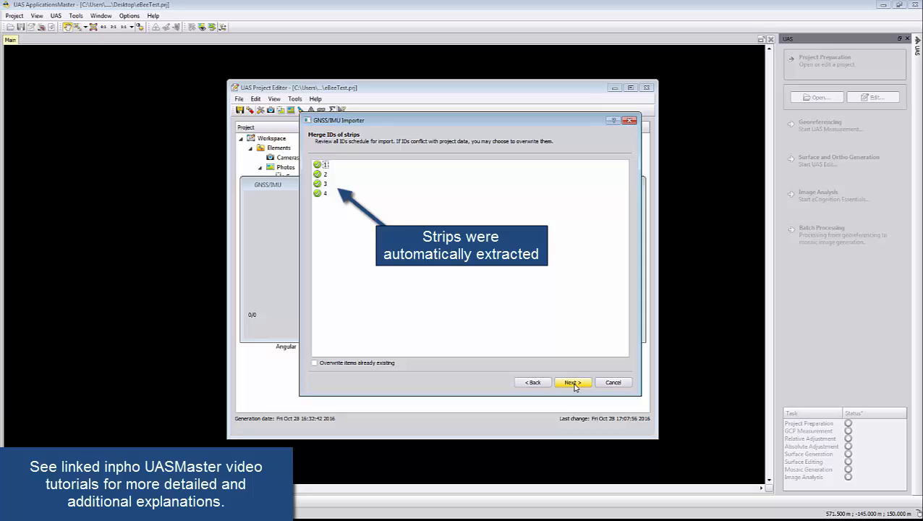
click(573, 383)
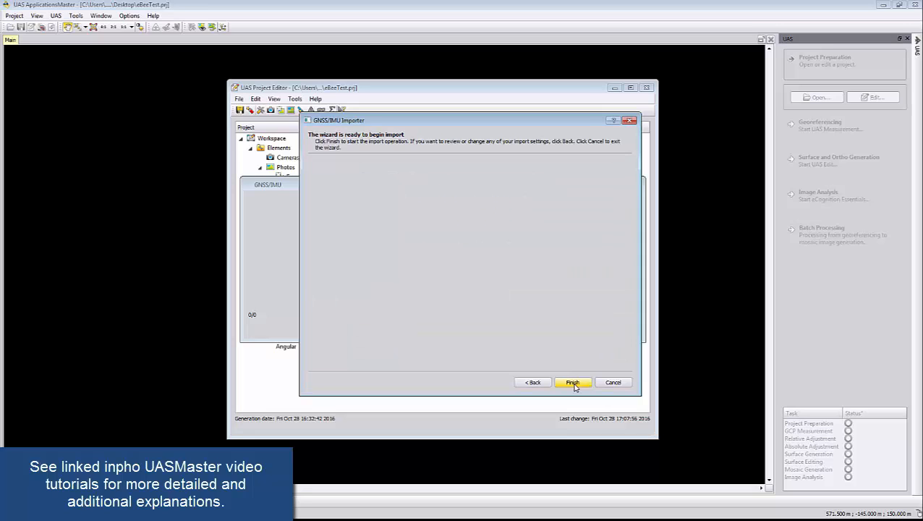
click(574, 383)
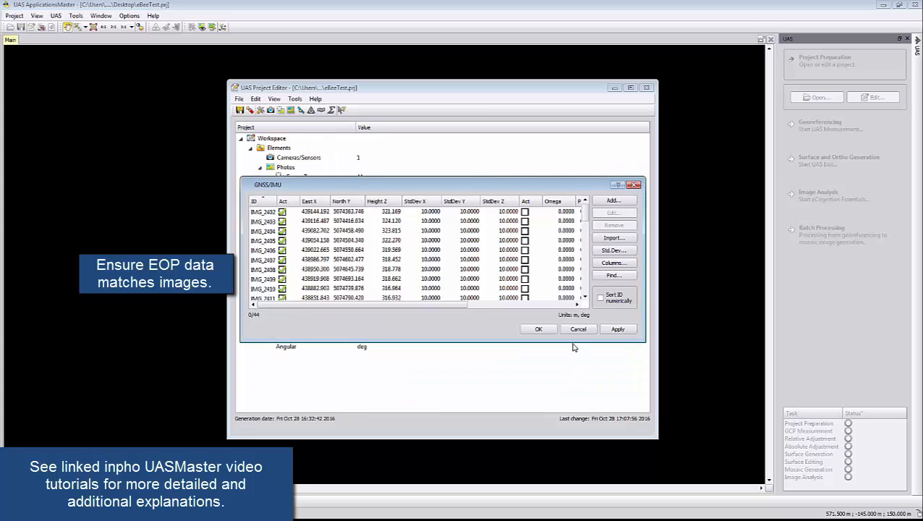
click(612, 331)
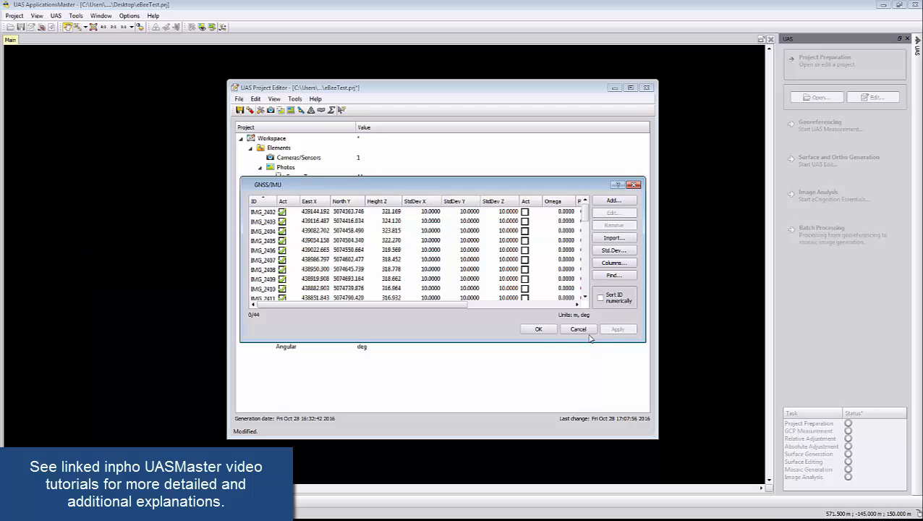
click(547, 332)
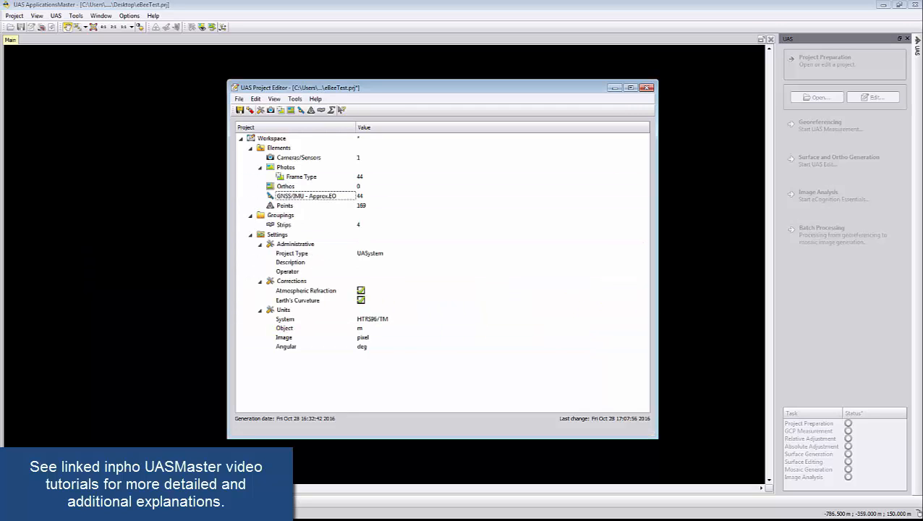
Check the project's coordinate system setting without changing it, and save and validate the project before closing its editor
double_click(303, 320)
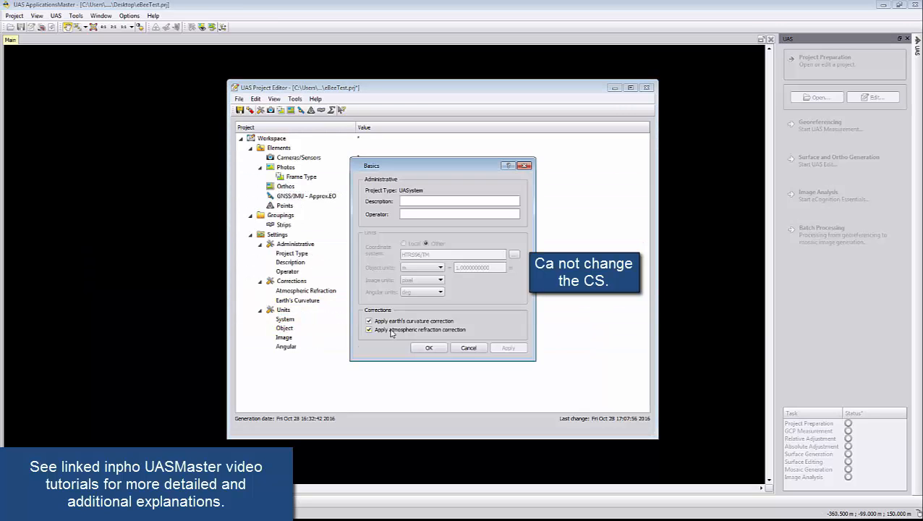
click(467, 348)
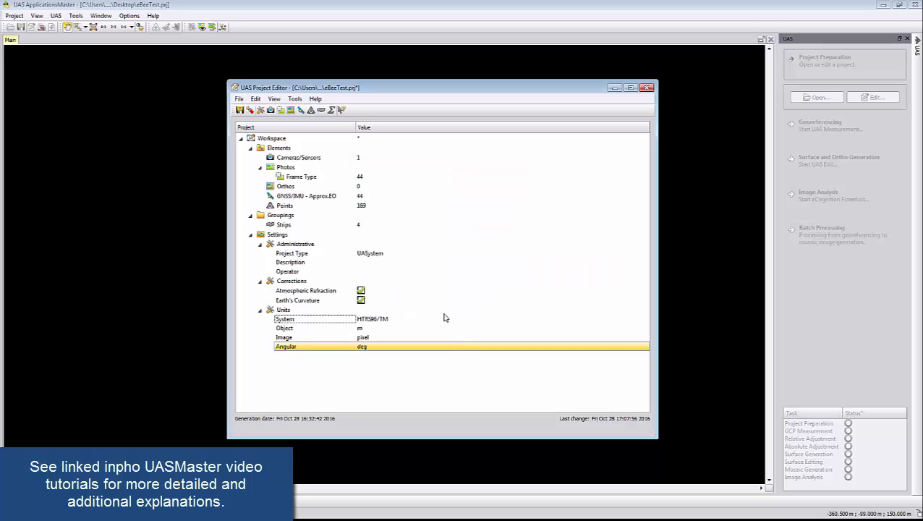
click(250, 110)
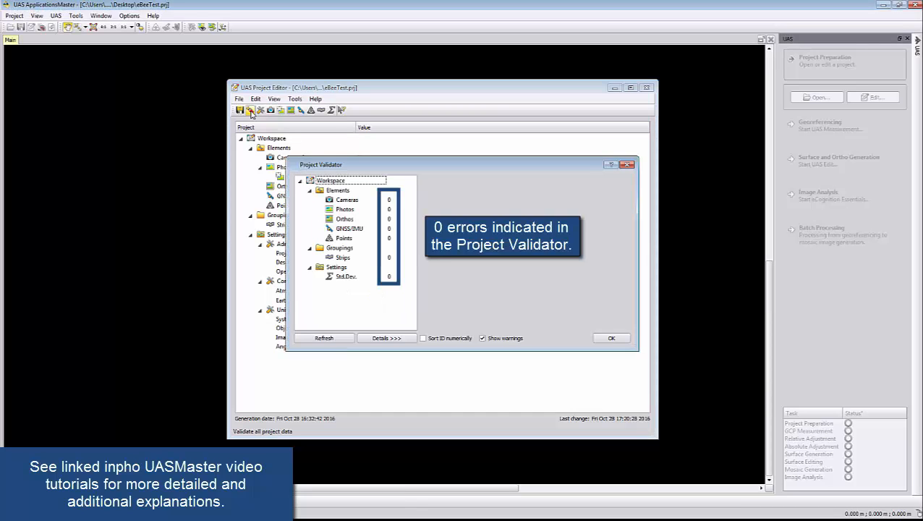
click(607, 337)
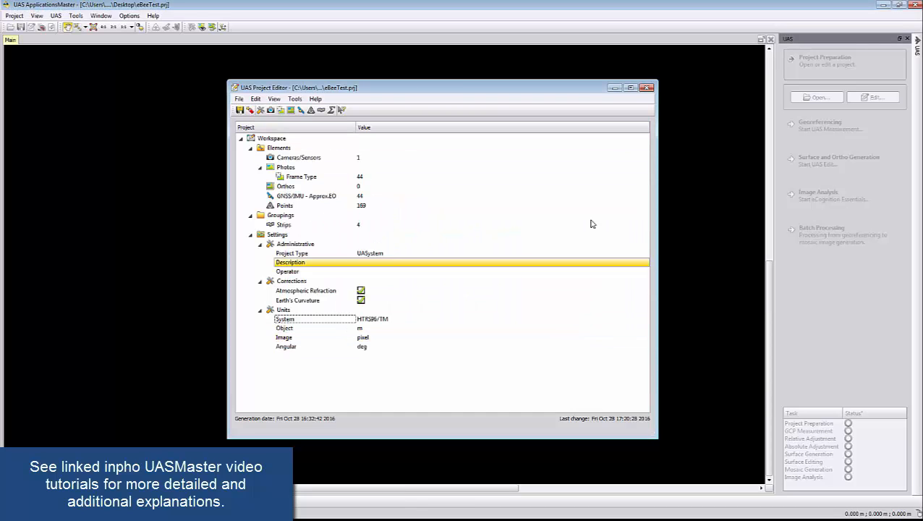
click(647, 88)
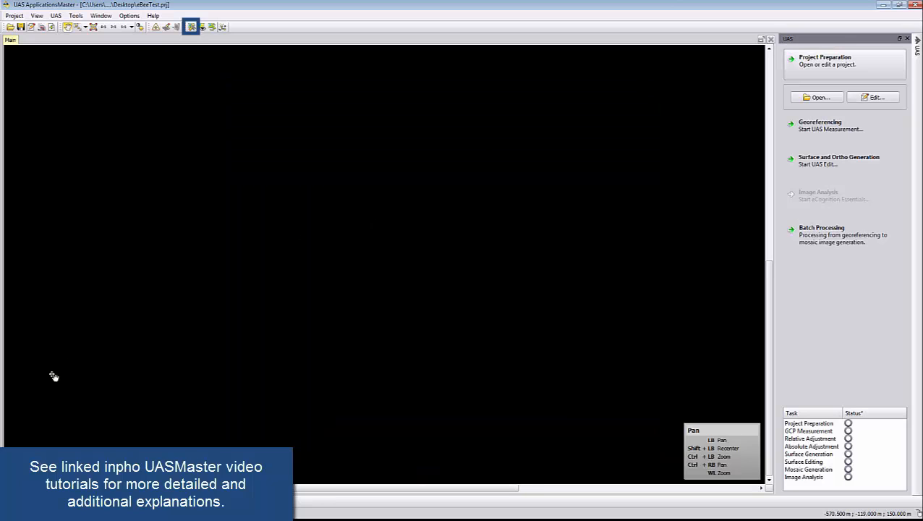
Process the project overview from the photos in Image Commander and close it
click(191, 27)
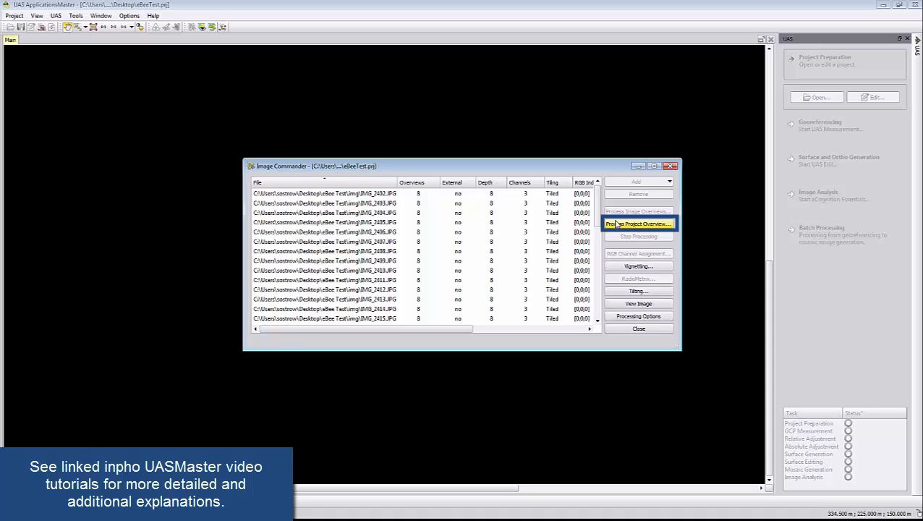
click(616, 224)
click(463, 309)
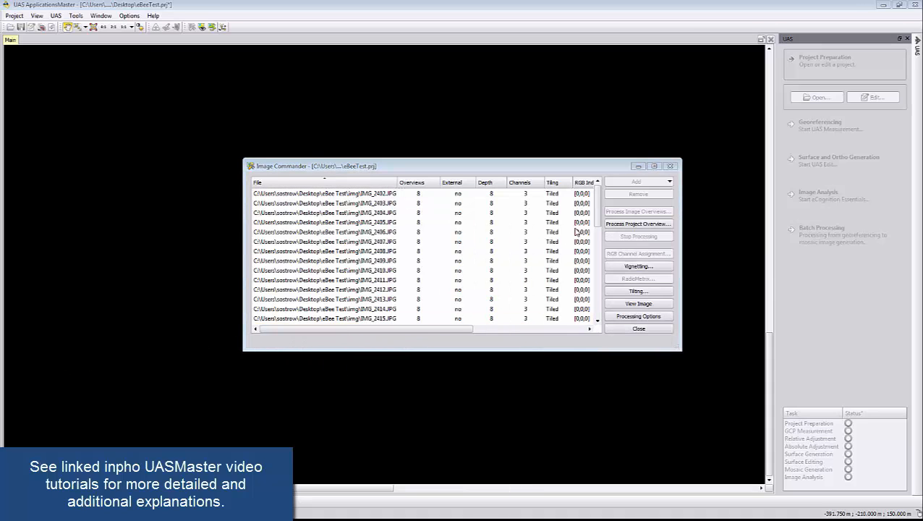
click(639, 329)
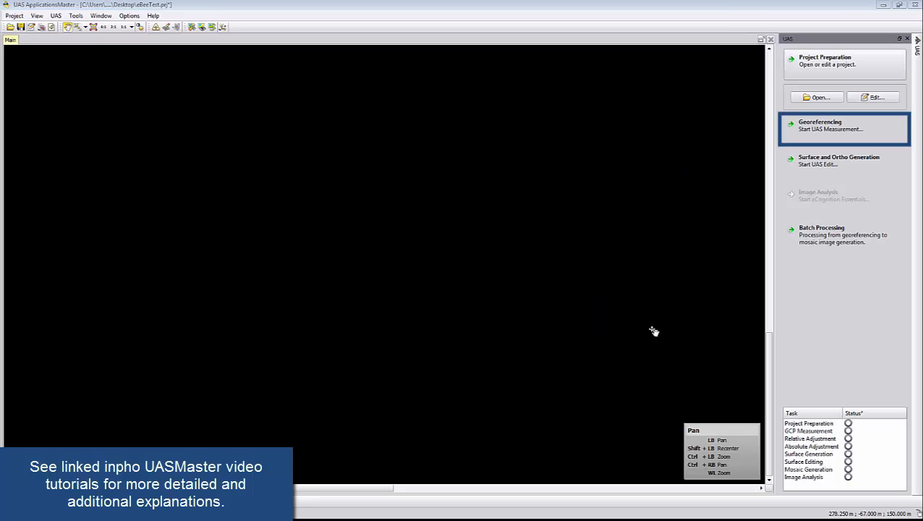
Start UAS Measurement for georeferencing and make all photos in the photo list active for display in the Topo viewer
click(801, 136)
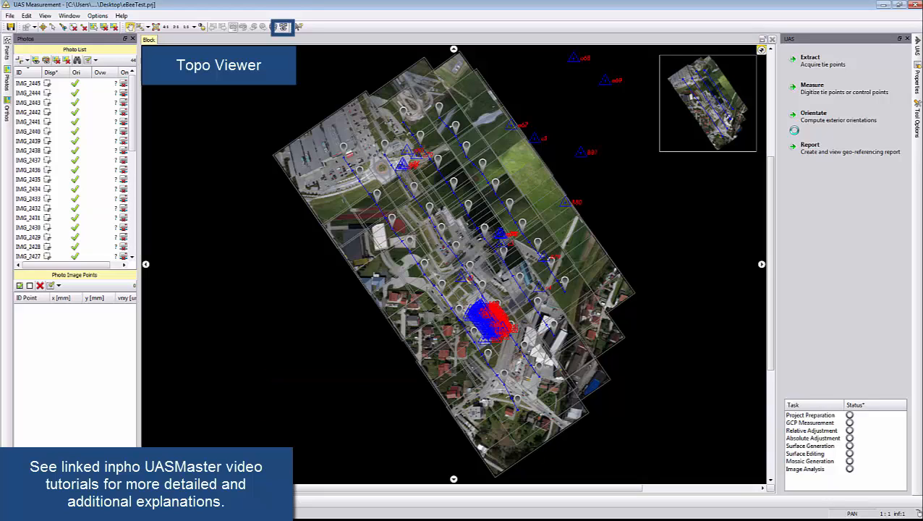
click(282, 27)
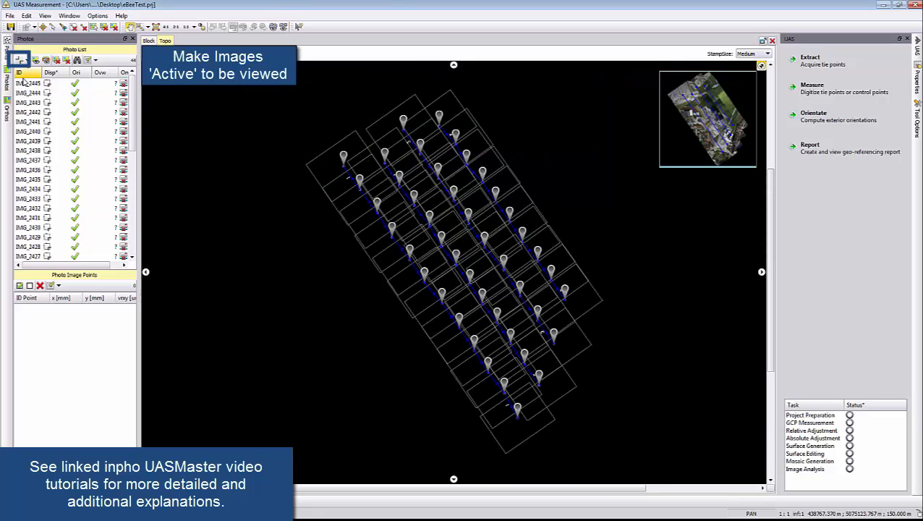
click(29, 84)
scroll(61, 94, down, 2)
click(59, 86)
scroll(81, 145, down, 7)
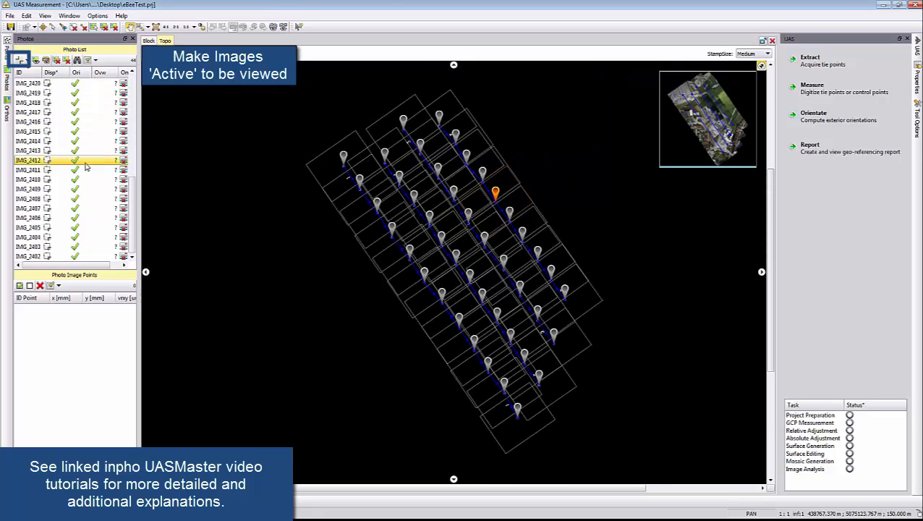
shift+click(80, 256)
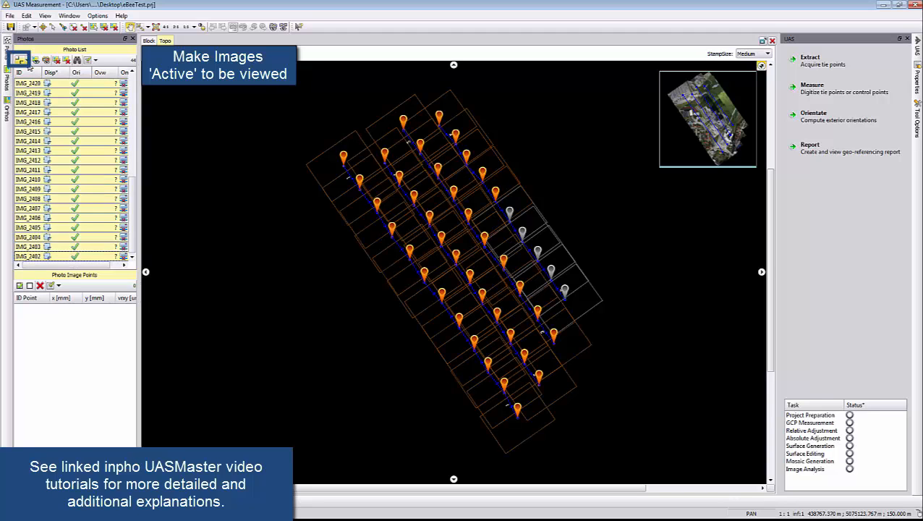
click(20, 59)
click(30, 75)
Examine the photo thumbnails and ground control point locations along the strips in the Topo viewer and return to the block view
scroll(376, 219, up, 2)
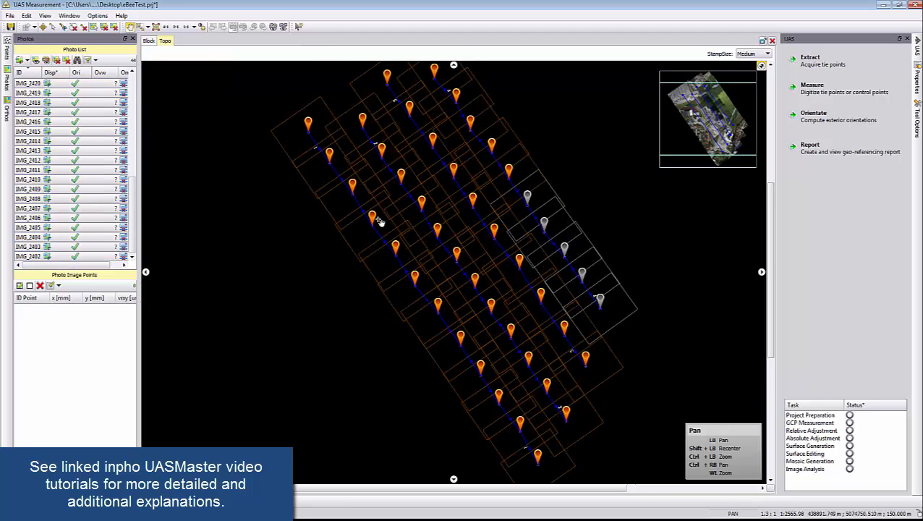
scroll(377, 220, up, 4)
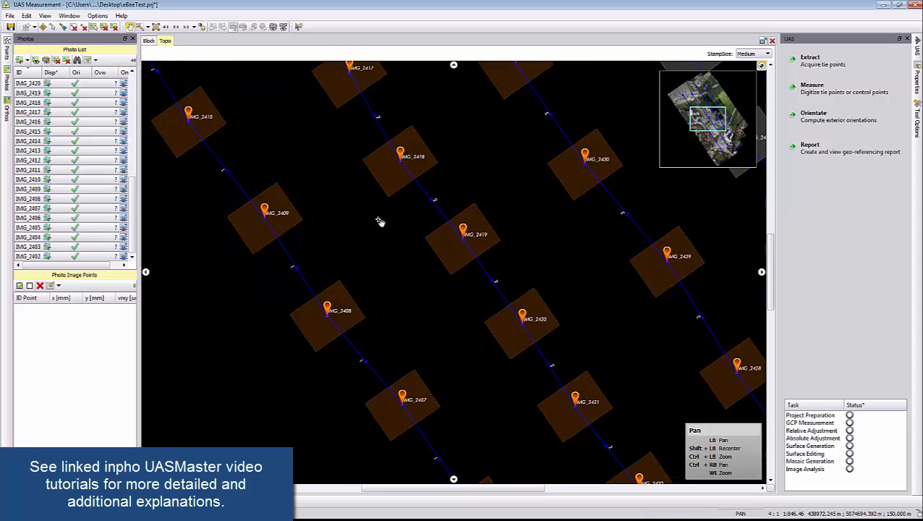
scroll(395, 226, up, 1)
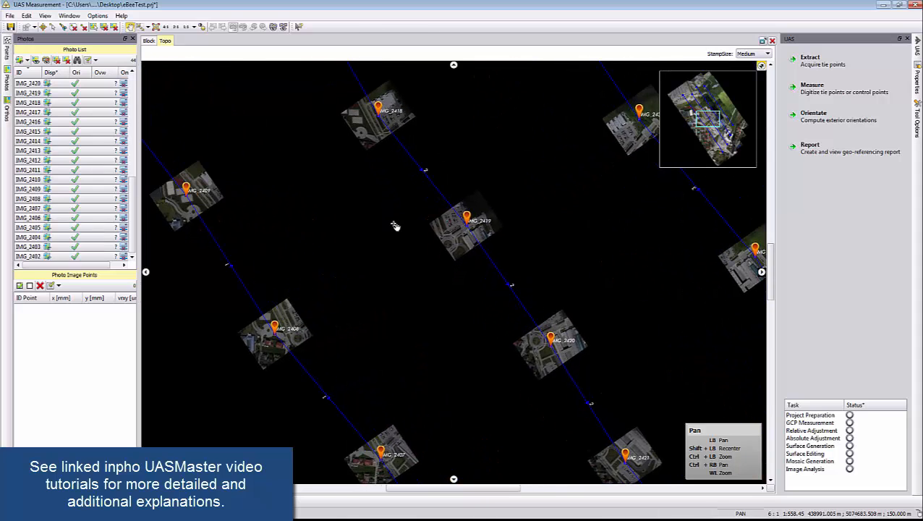
scroll(395, 227, up, 1)
scroll(394, 226, up, 2)
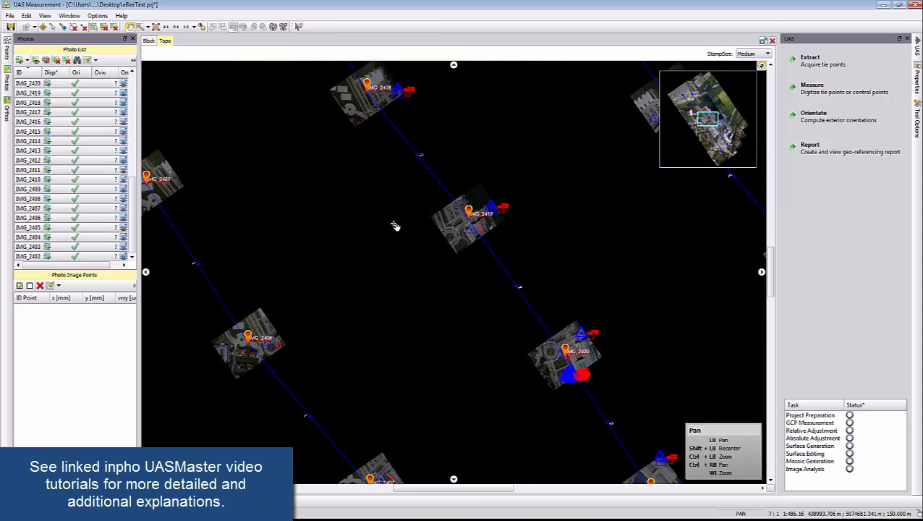
scroll(395, 226, down, 10)
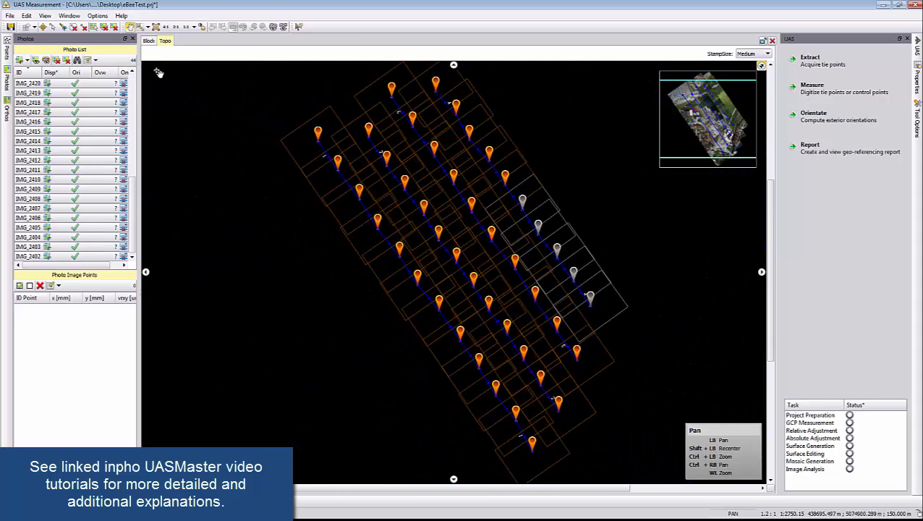
click(148, 40)
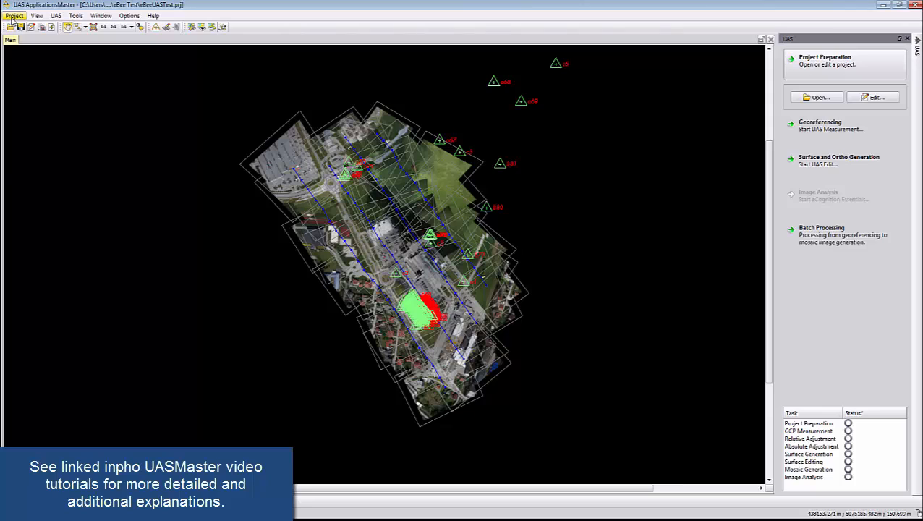
Send the point cloud, orthomosaic, DEM, cameras and photos, and ground control points and observations to TBC with Survey quality
click(14, 16)
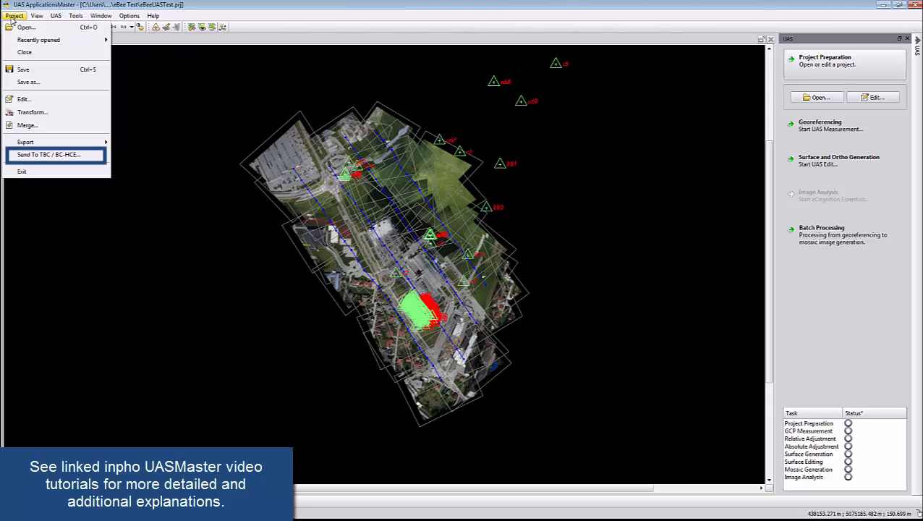
click(38, 156)
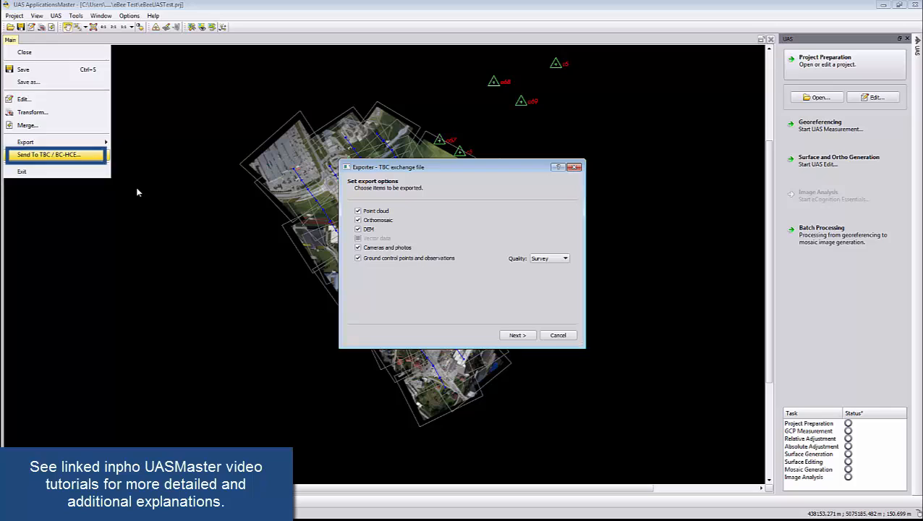
click(554, 259)
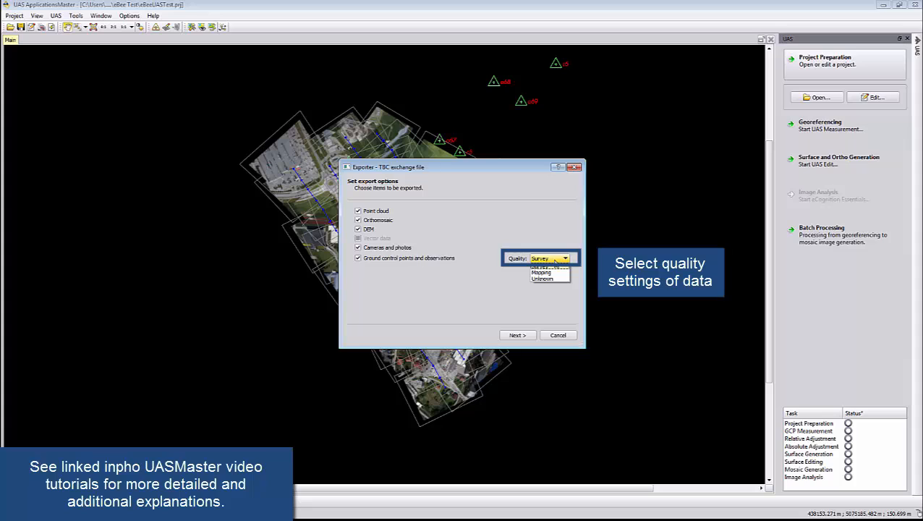
click(555, 259)
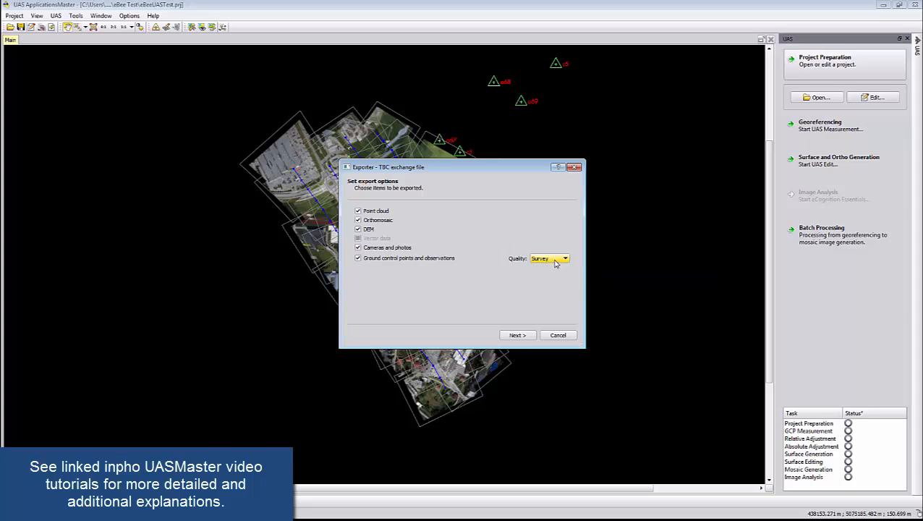
click(518, 337)
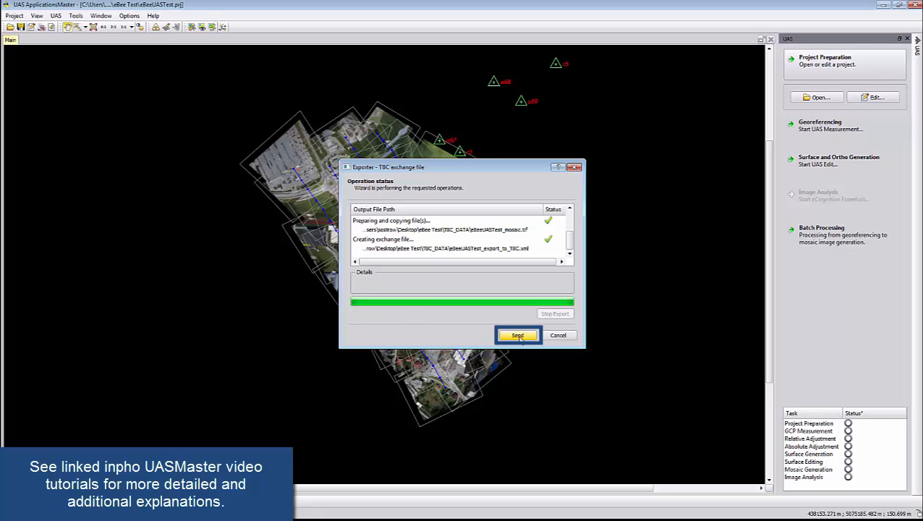
click(517, 335)
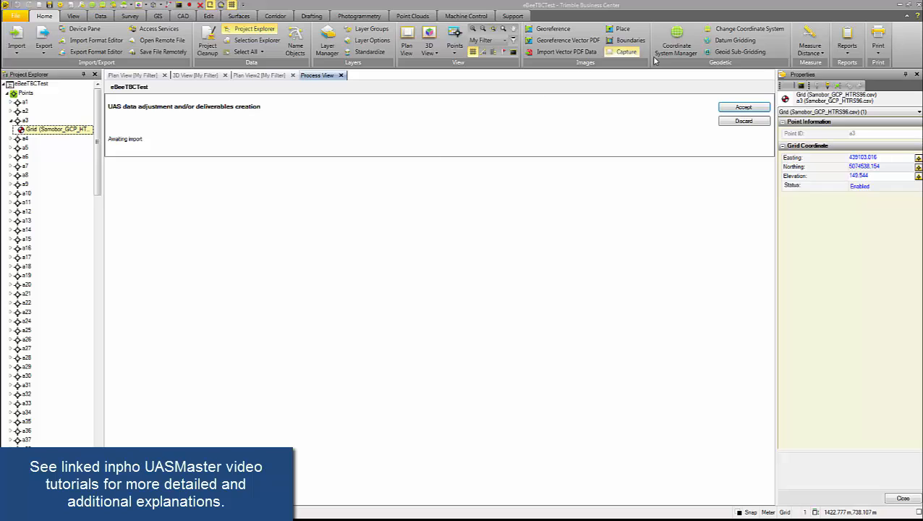
Accept the UAS deliverables in Trimble Business Center and display them in the 3D view
click(745, 108)
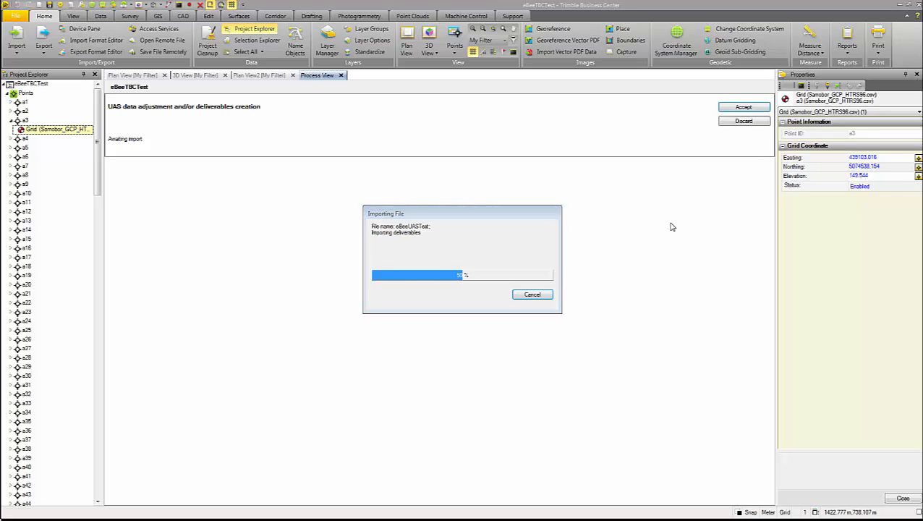
click(194, 75)
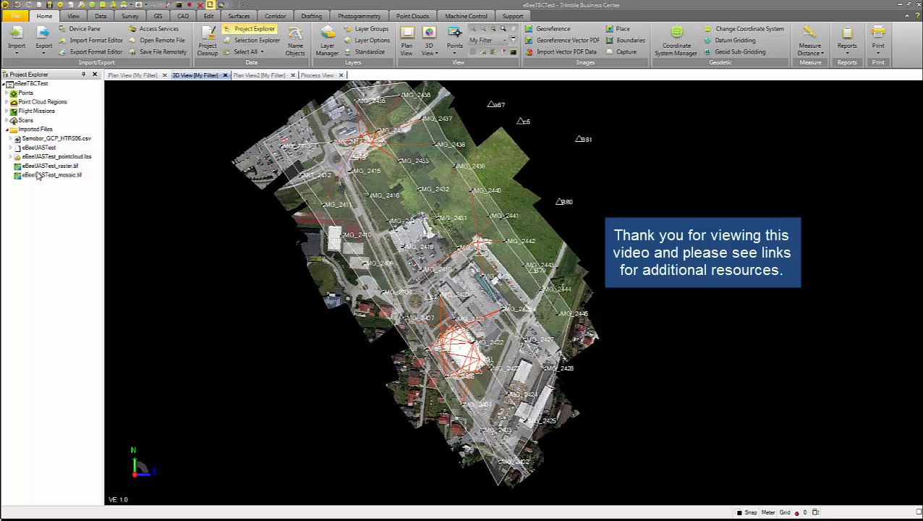
Hide the scan of eBeeUASTest_pointcloud.las in the 3D view and toggle off the visibility of eBeeUASTest_raster.tif
right_click(48, 157)
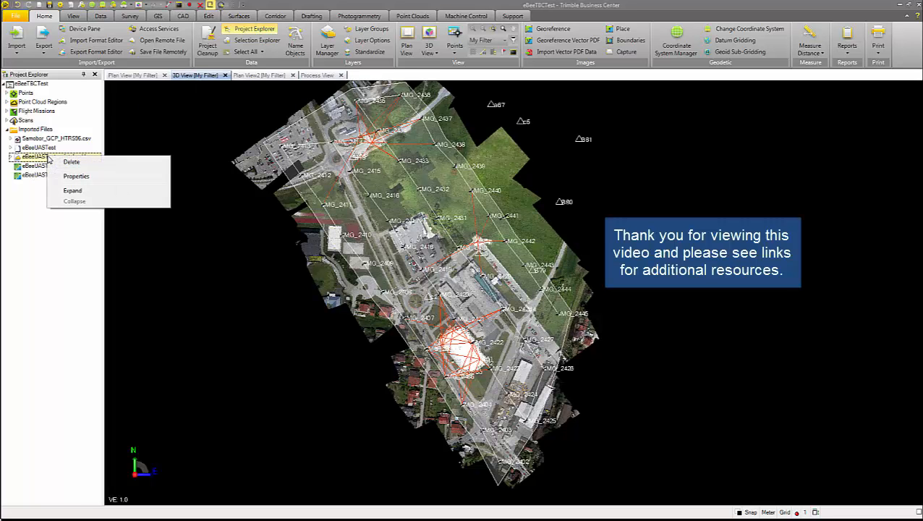
click(11, 156)
click(28, 167)
right_click(28, 167)
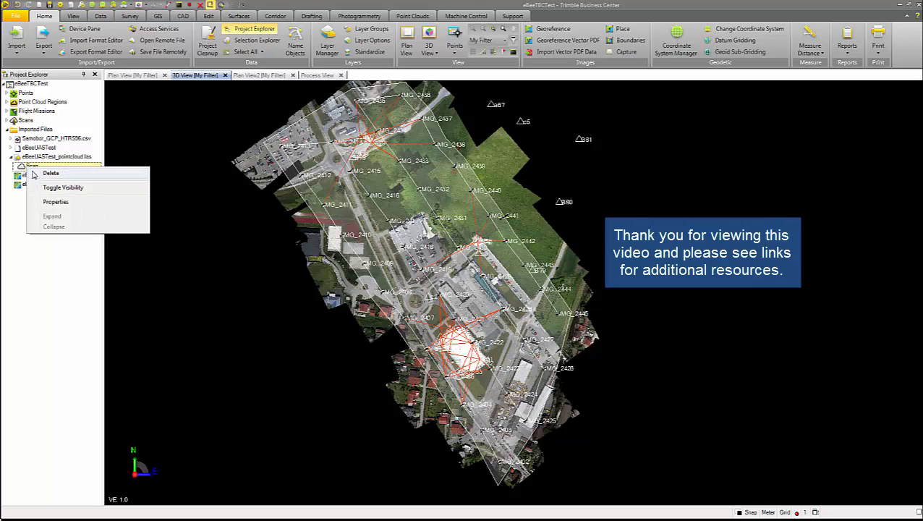
click(52, 190)
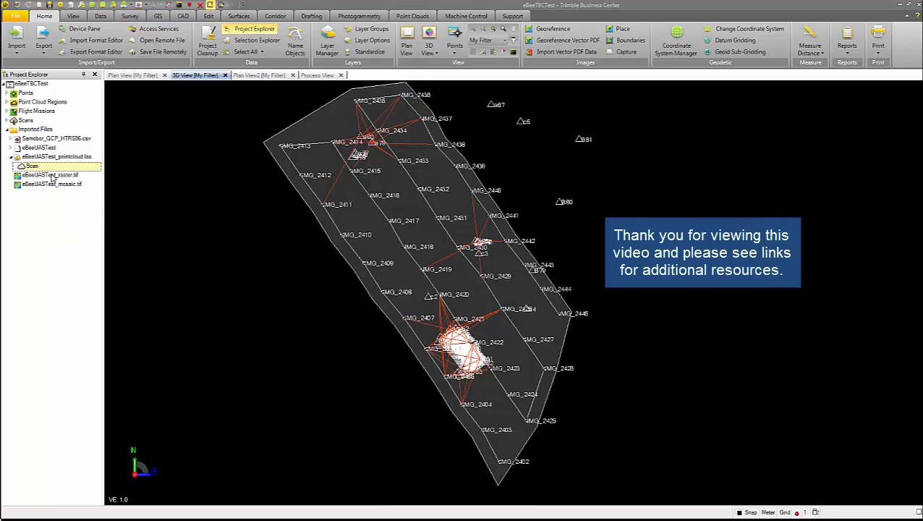
right_click(52, 177)
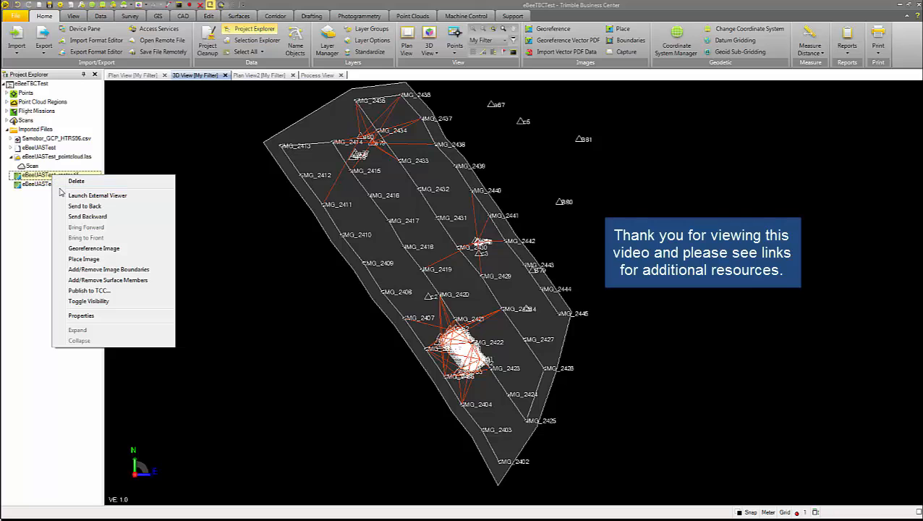
click(100, 300)
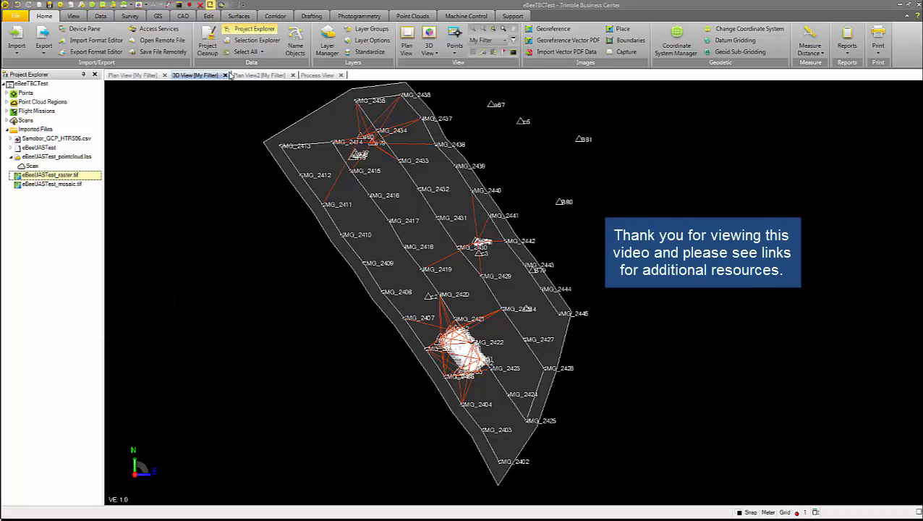
Hide eBeeUASTest_mosaic.tif in the second plan view and toggle the visibility of eBeeUASTest_raster.tif
click(259, 75)
right_click(57, 183)
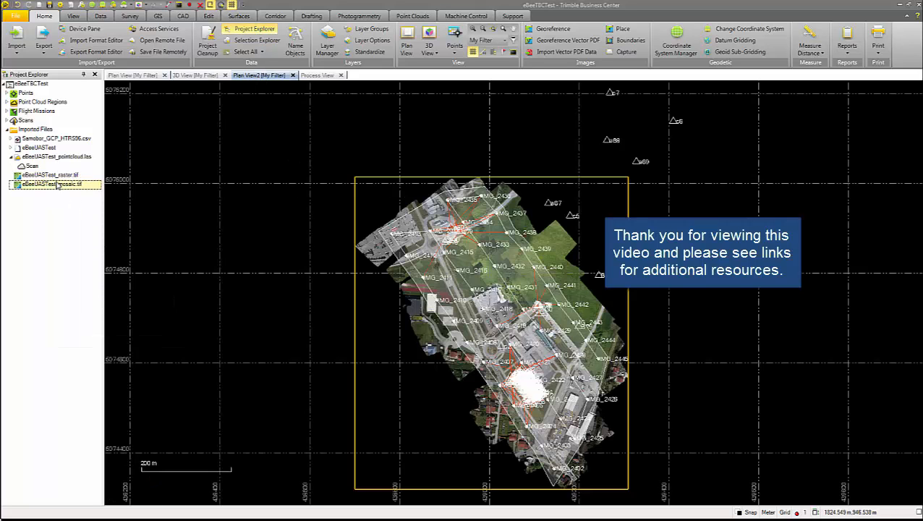
click(102, 308)
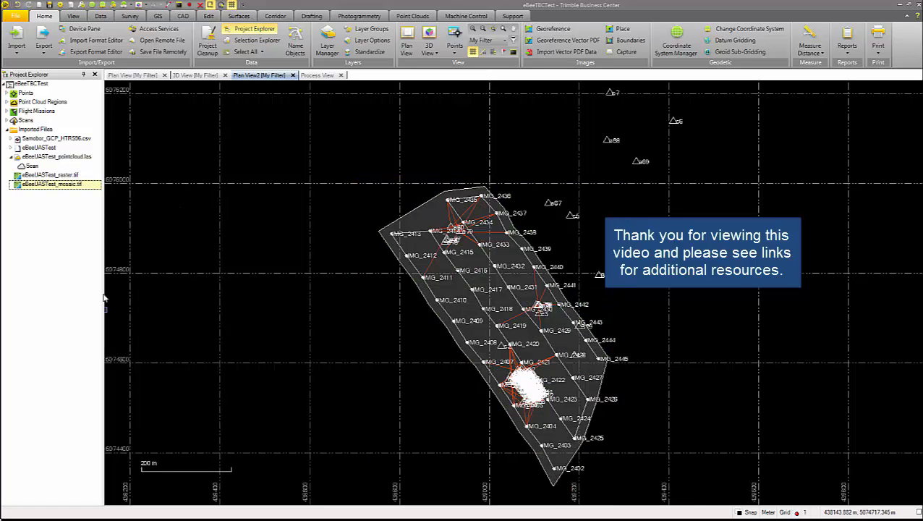
right_click(51, 175)
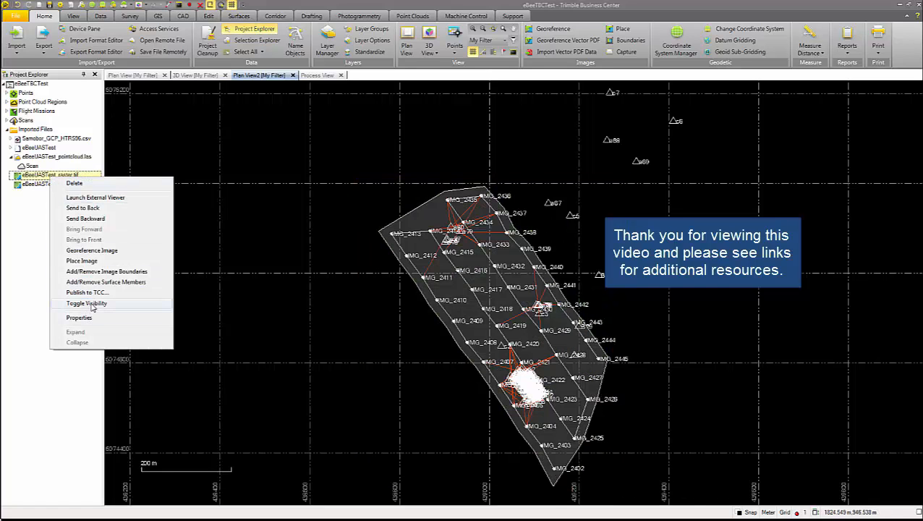